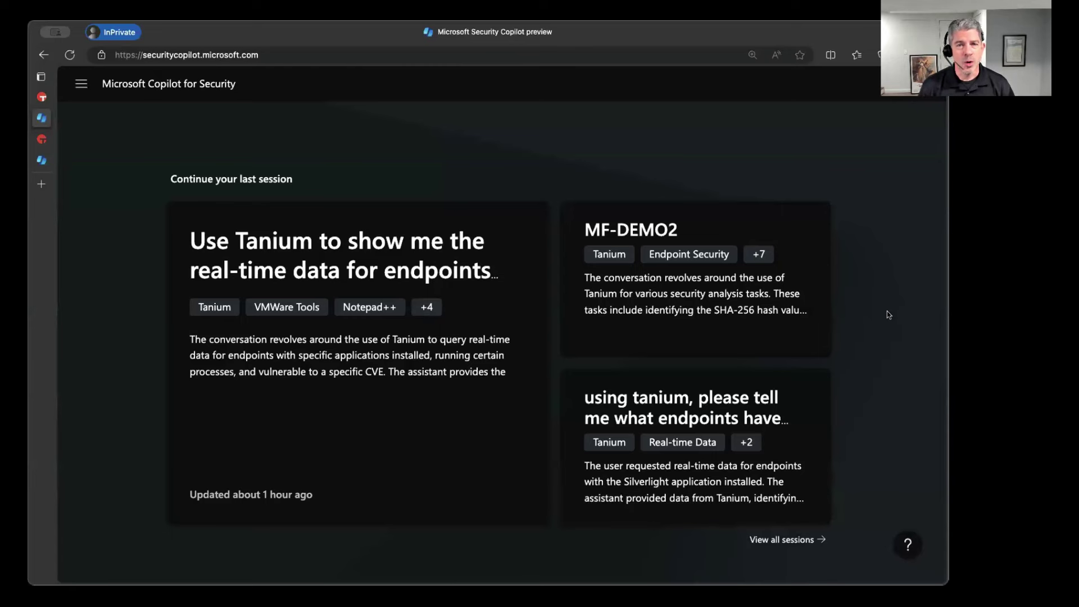
- Scroll the home page down to the promptbooks, such as Threat actor profile, and the new-session prompt box
{"action": "scroll", "coordinate": [886, 315], "scroll_direction": "down", "scroll_amount": 2}
{"action": "scroll", "coordinate": [886, 314], "scroll_direction": "down", "scroll_amount": 3}
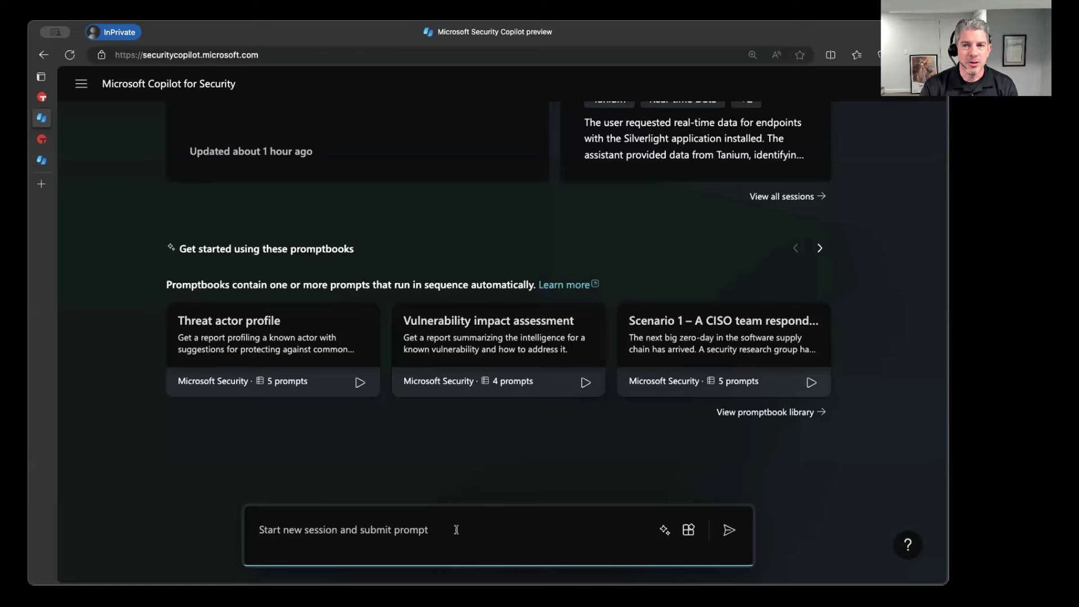
- Start a new session asking Copilot to describe the vulnerability CVE-2020-9548
{"action": "type", "text": "Please de"}
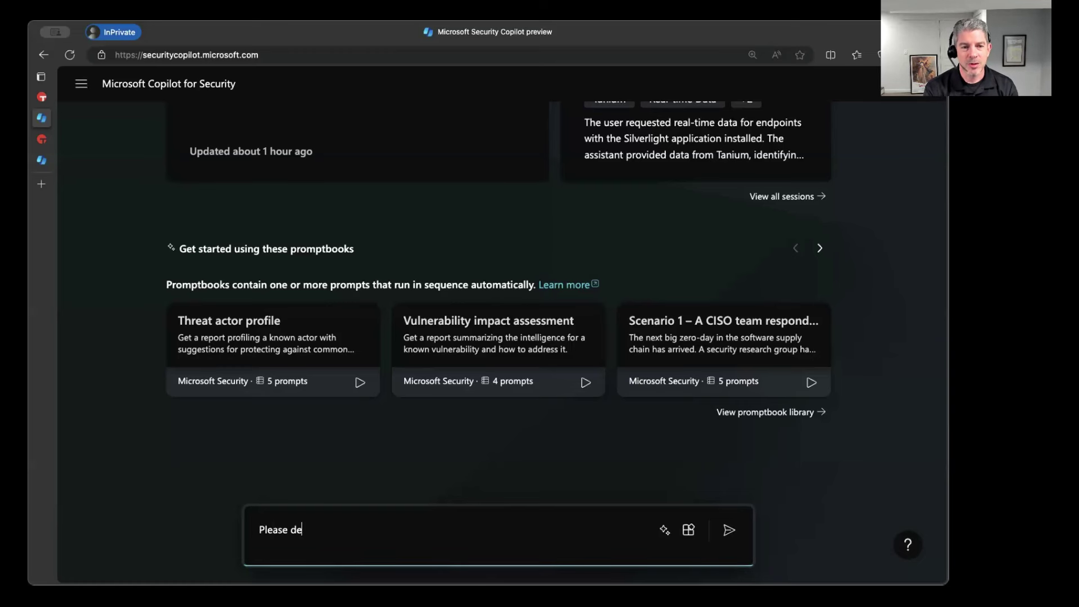
{"action": "type", "text": "scribe to me the vulnerabiility C"}
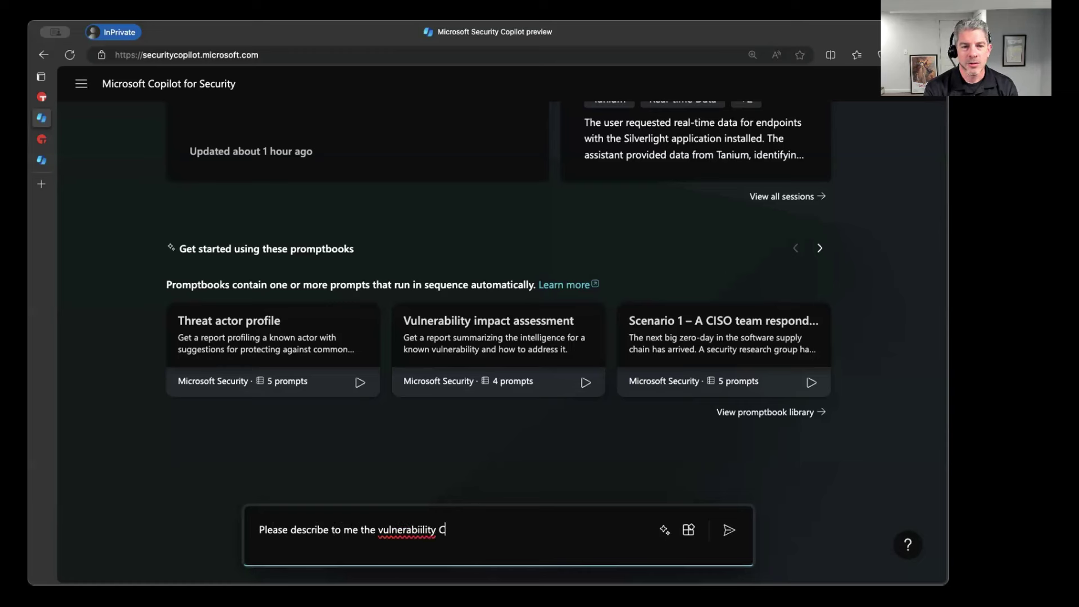
{"action": "type", "text": "VE-2020-9548"}
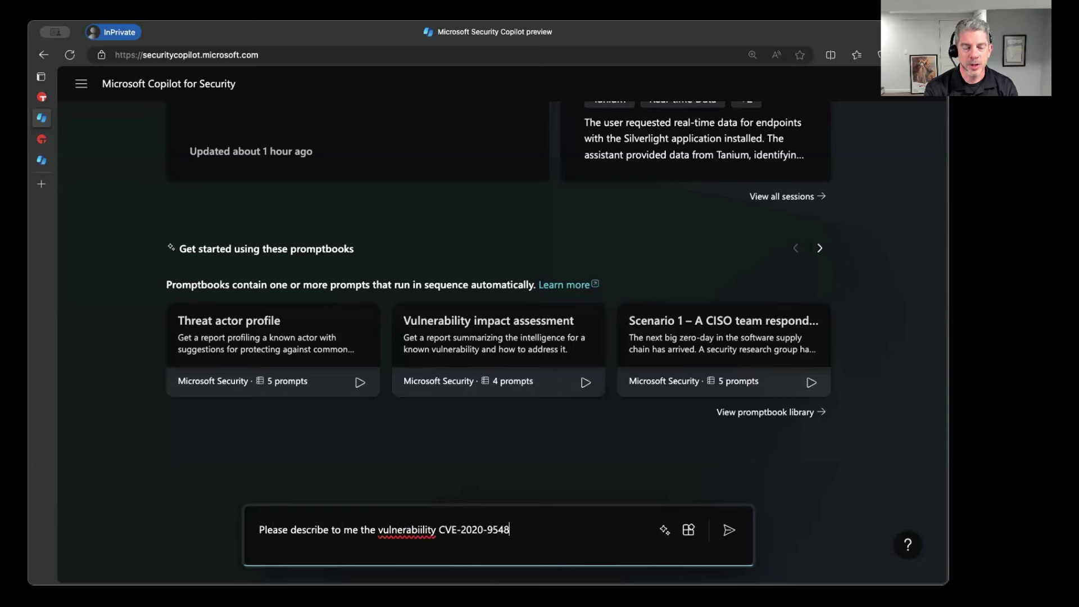
{"action": "key", "text": "Return"}
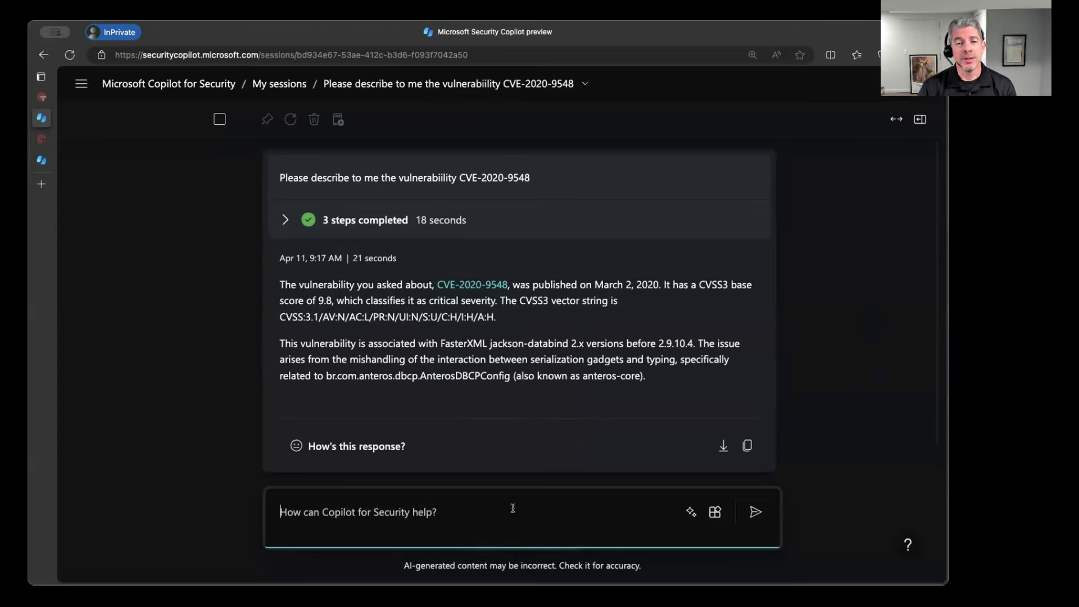
- Ask Copilot to list the endpoints that are vulnerable to CVE-2020-9548
{"action": "type", "text": "lis"}
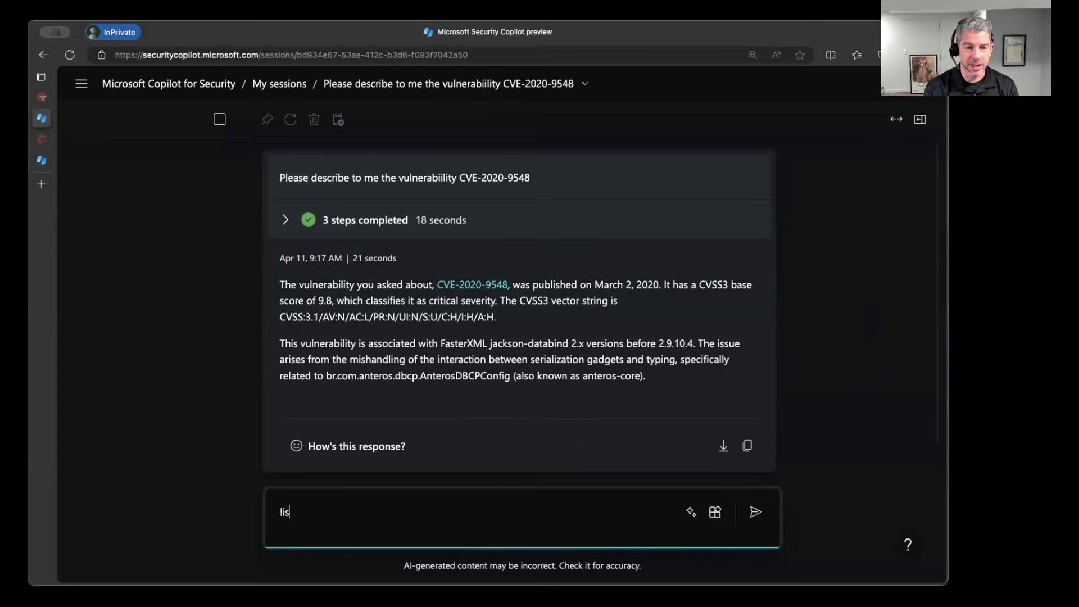
{"action": "type", "text": "t endpoints that are vulnerable to CVE-2020-9548"}
{"action": "key", "text": "Return"}
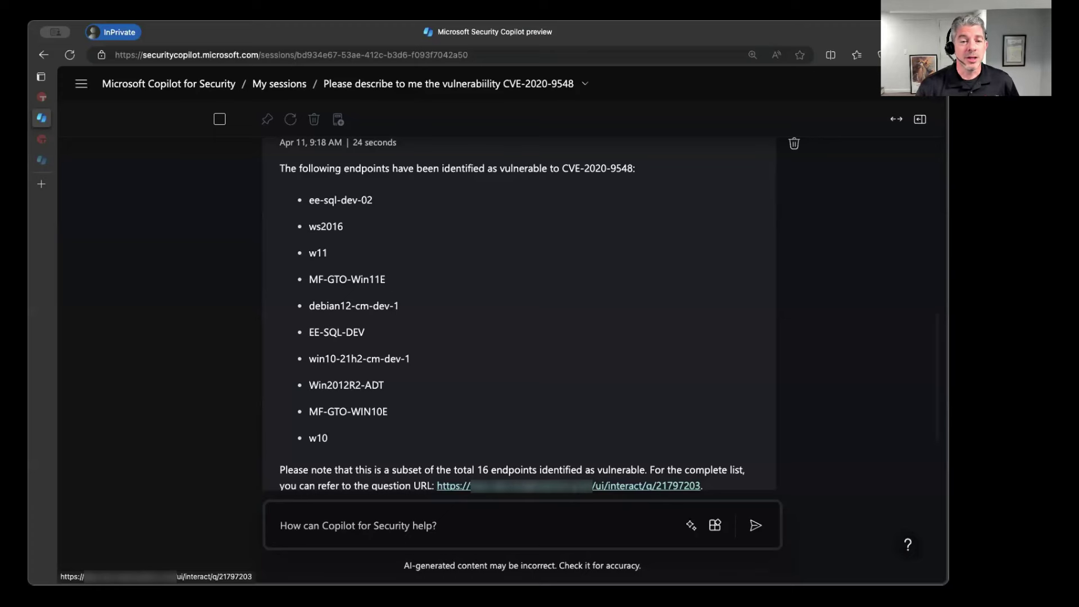
- Open the Tanium question results, filter by '9548', and select the CVE-2020-9548 finding row
{"action": "left_click", "coordinate": [646, 485]}
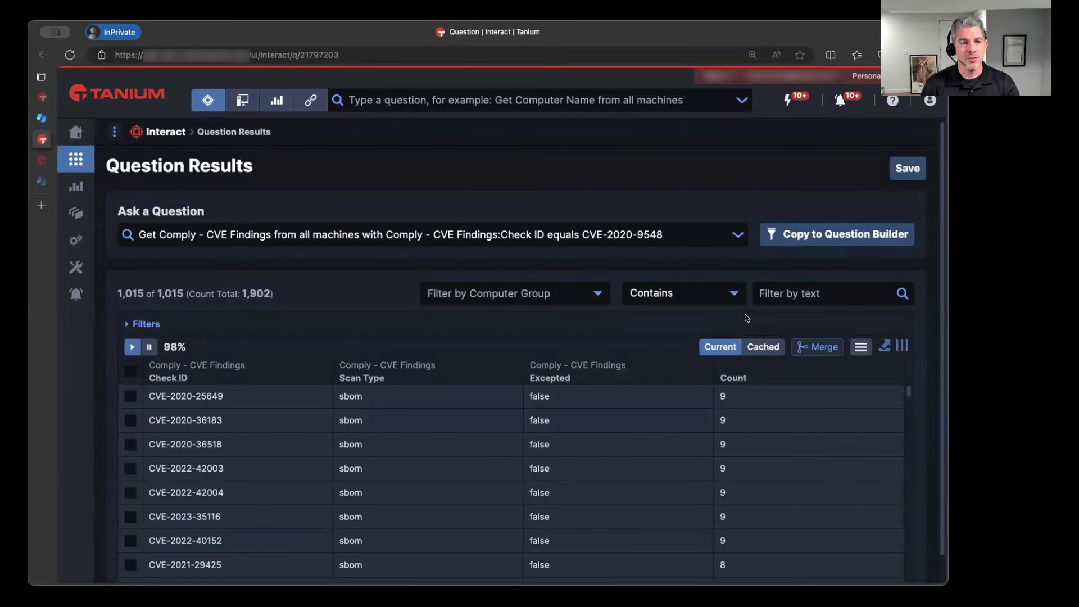
{"action": "left_click", "coordinate": [852, 288]}
{"action": "type", "text": "9548"}
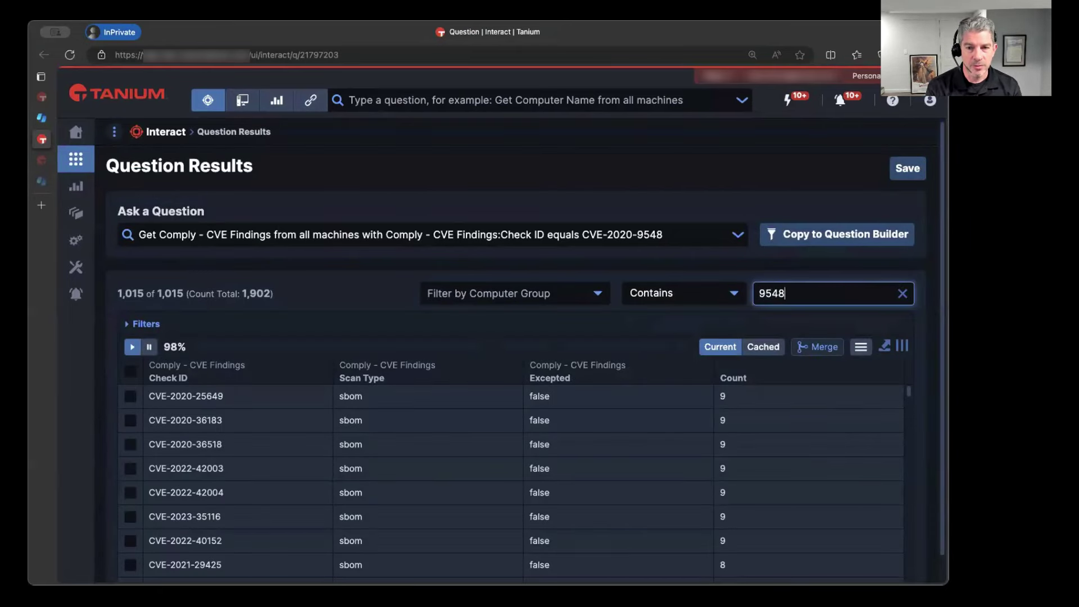
{"action": "left_click", "coordinate": [129, 397]}
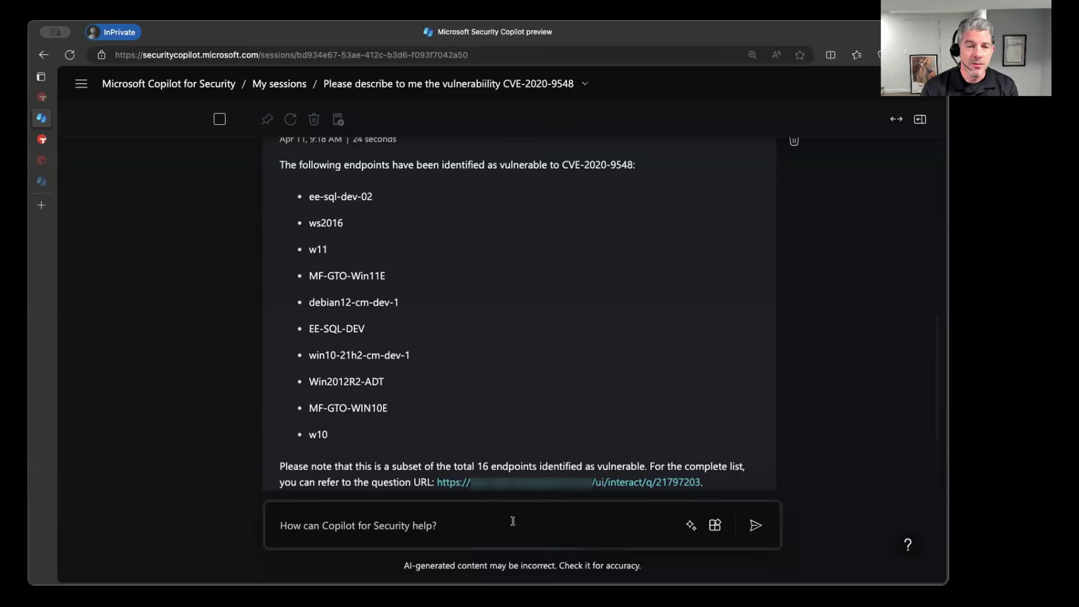
- Ask Tanium for endpoints with an OpenSSL package, tabled by host name, with a console results URL
{"action": "left_click", "coordinate": [512, 521]}
{"action": "type", "text": "usin"}
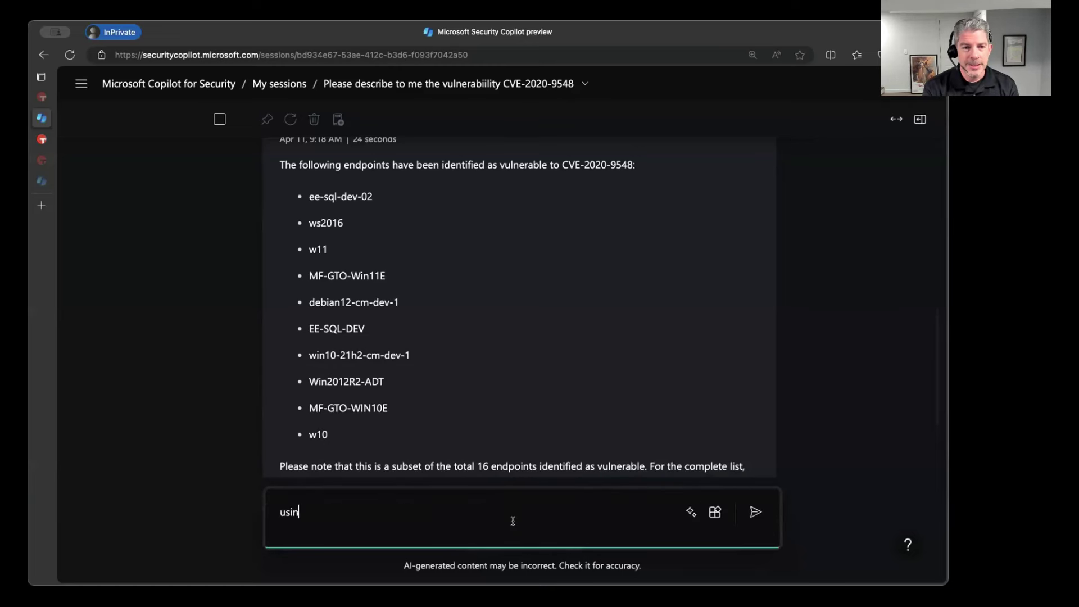
{"action": "type", "text": "g tanium"}
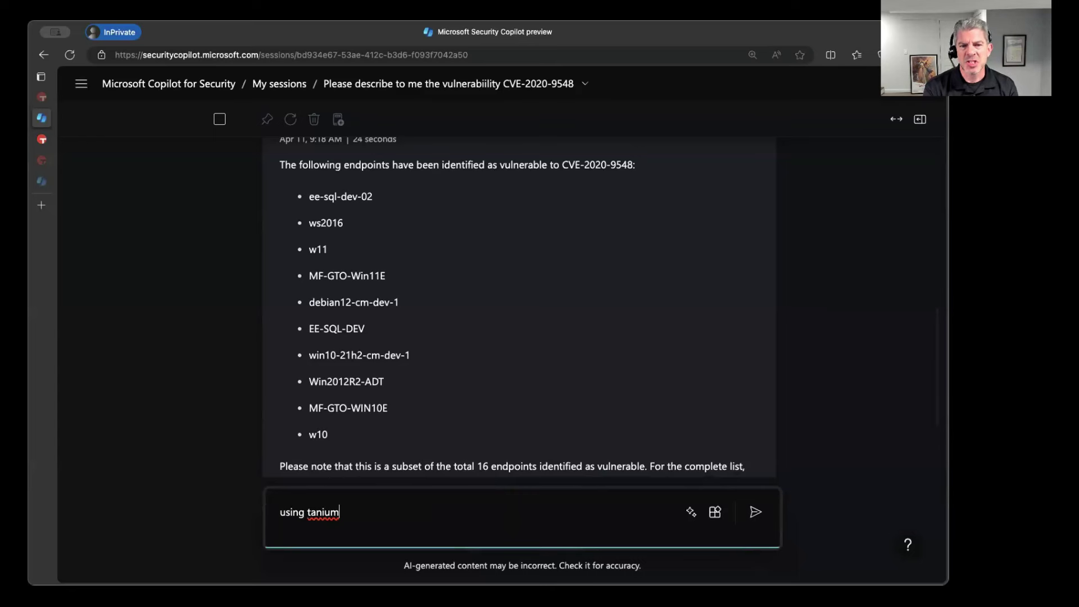
{"action": "type", "text": ", "}
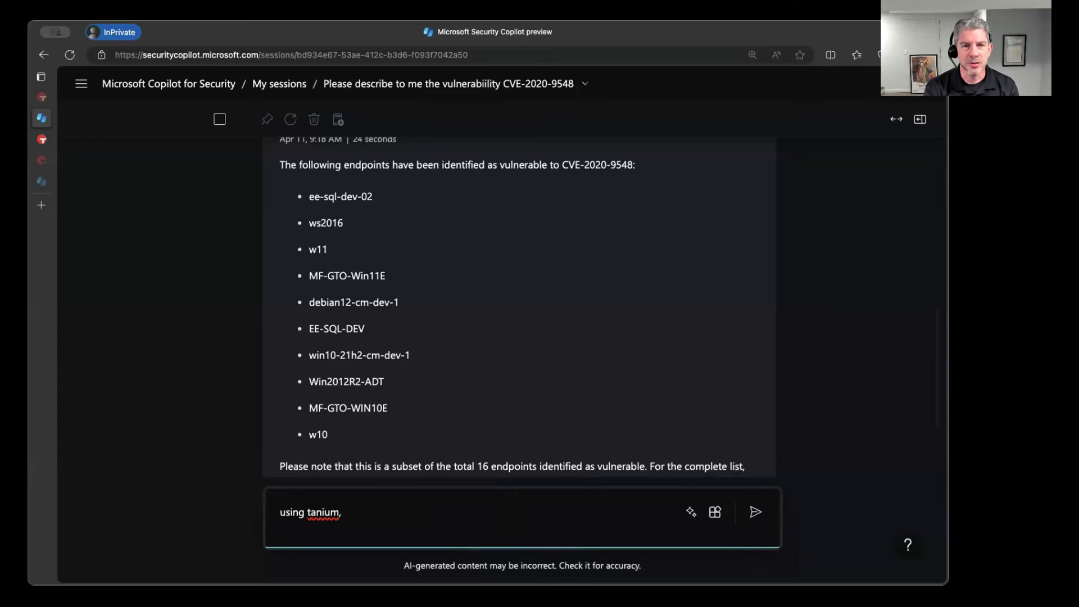
{"action": "type", "text": "return"}
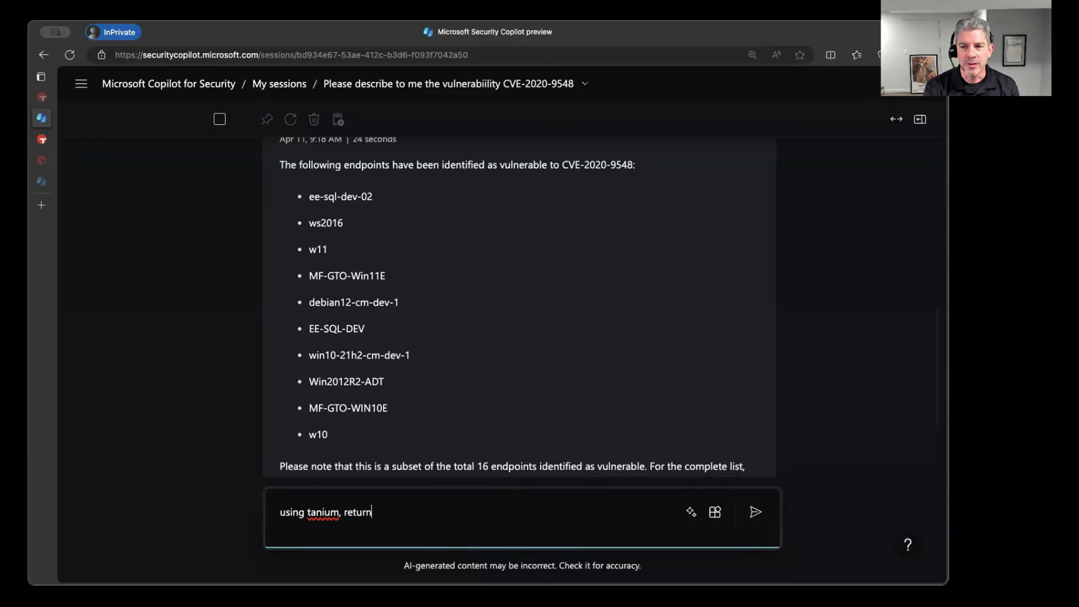
{"action": "type", "text": " the total"}
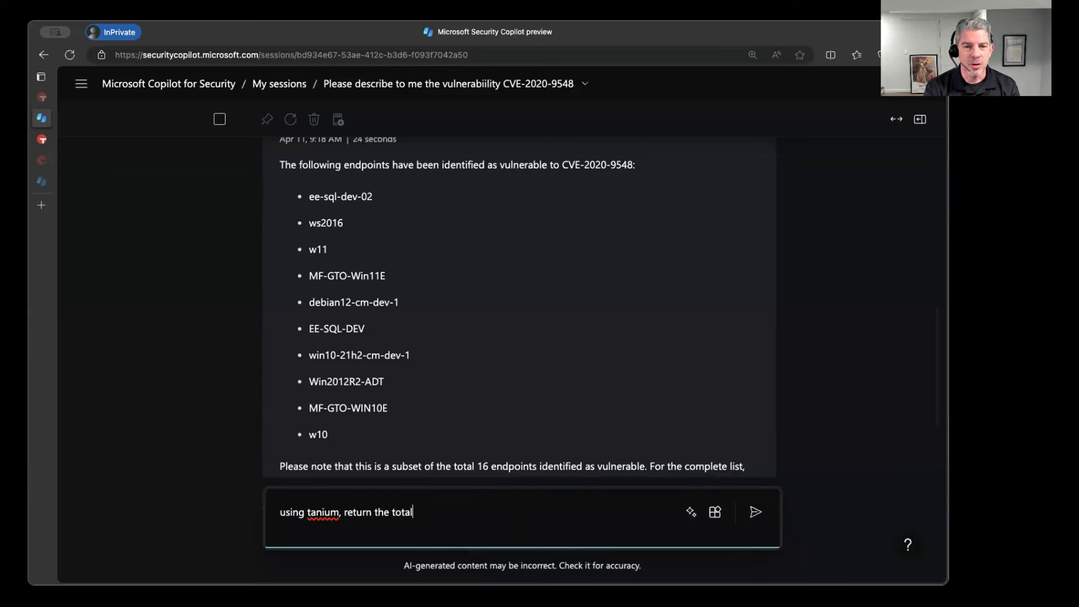
{"action": "type", "text": " number "}
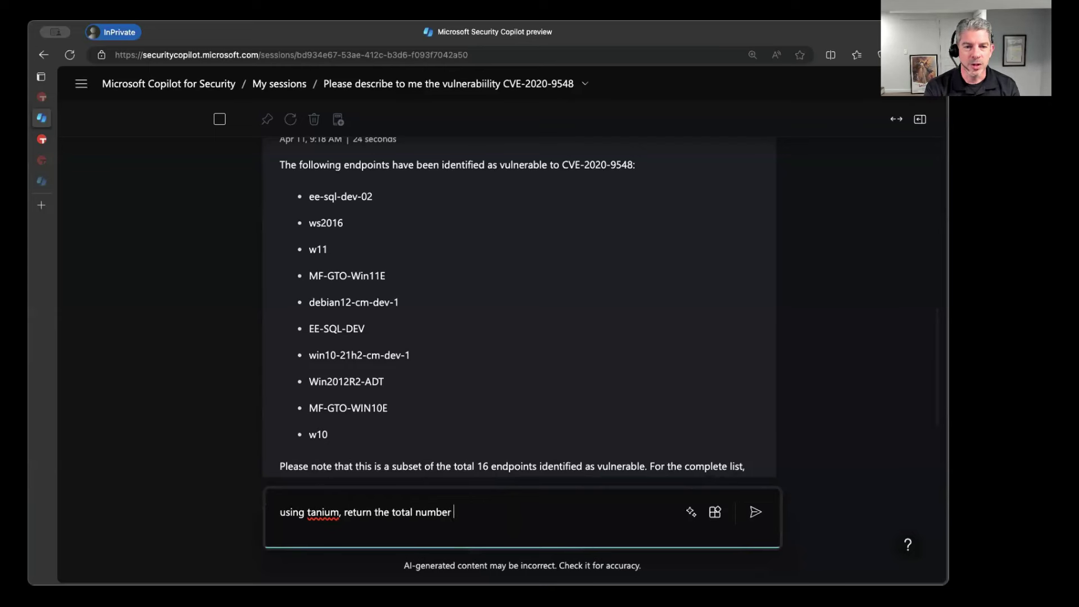
{"action": "type", "text": "of endpoints with a software "}
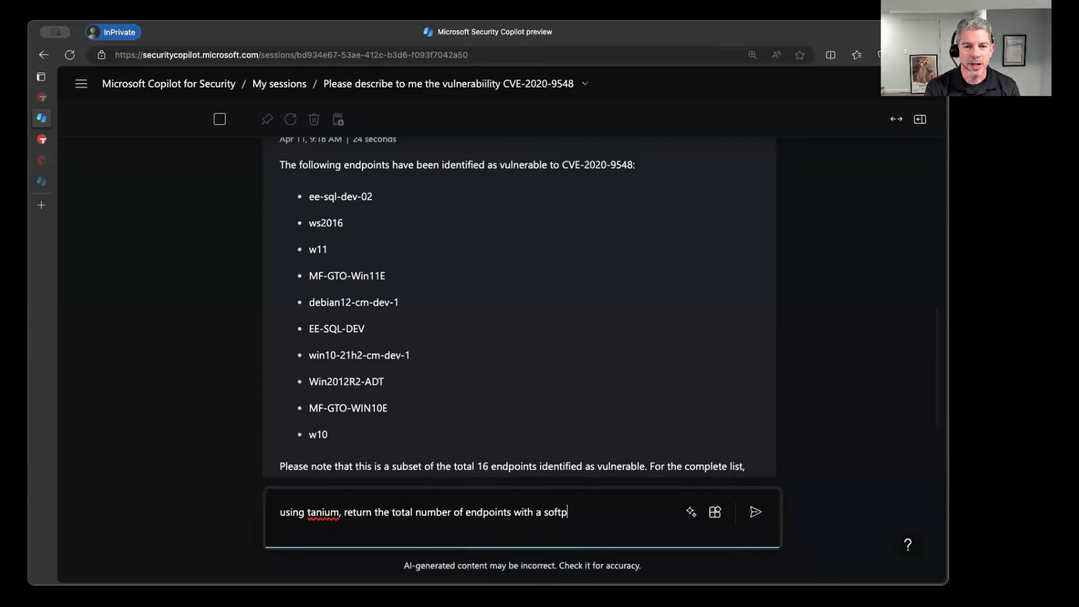
{"action": "type", "text": "package for openss"}
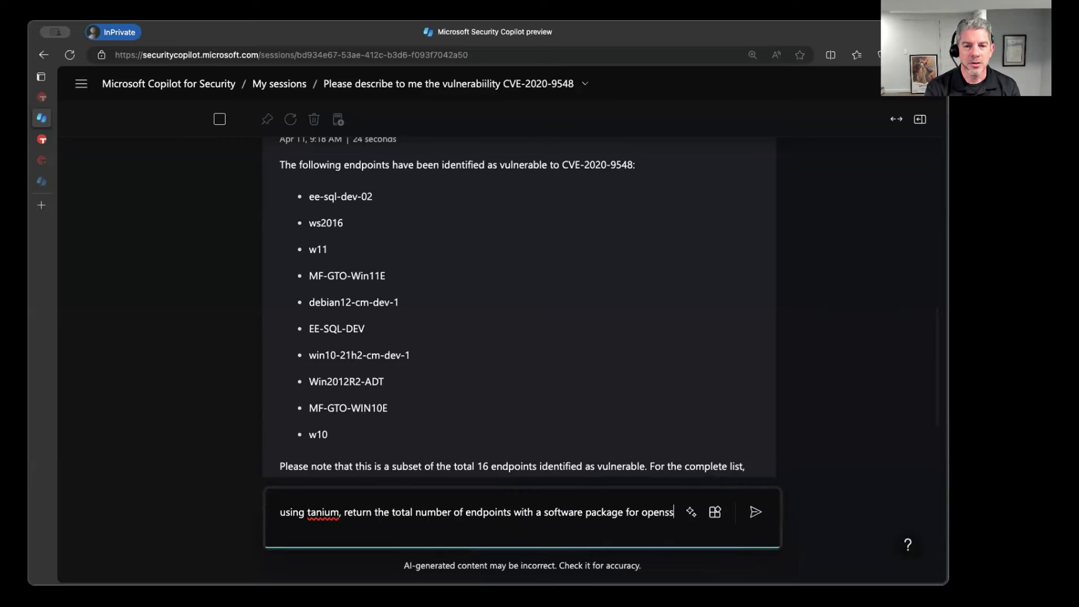
{"action": "type", "text": "l, so that I can st"}
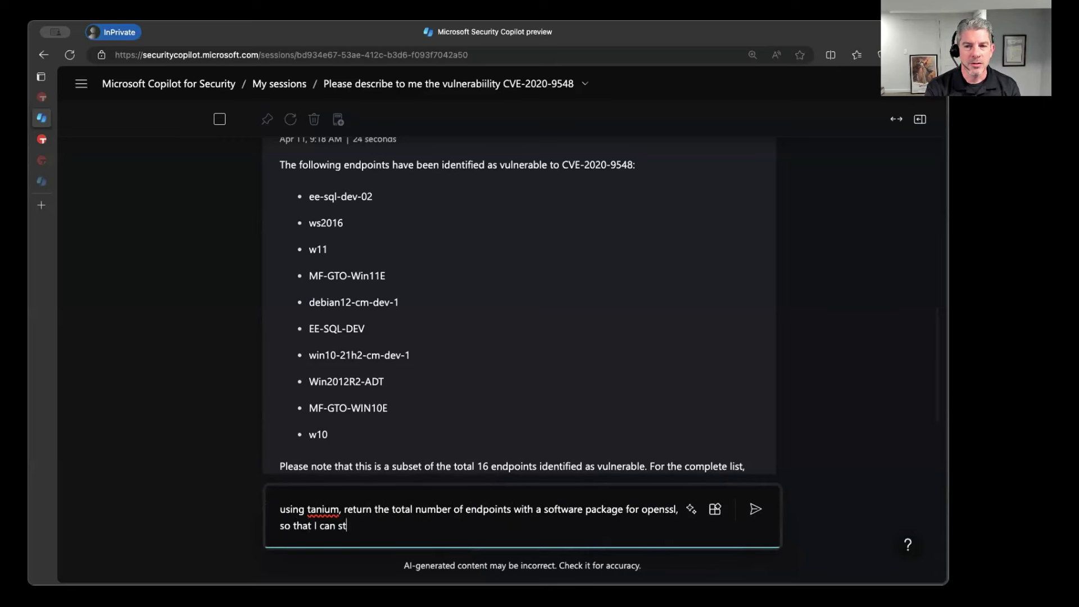
{"action": "type", "text": "art cataloging whicfh "}
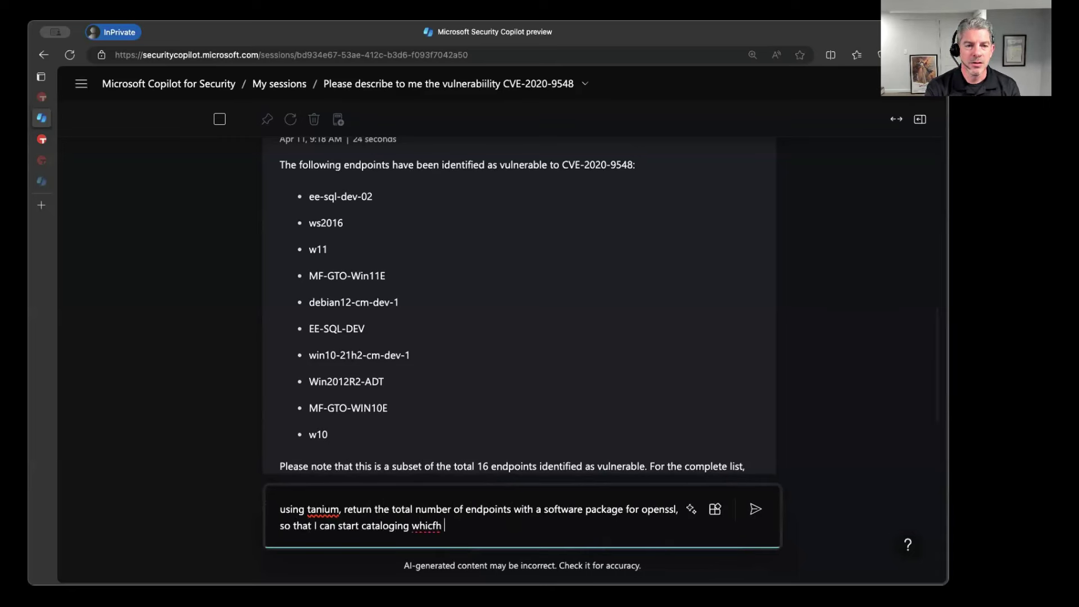
{"action": "type", "text": "computers have the "}
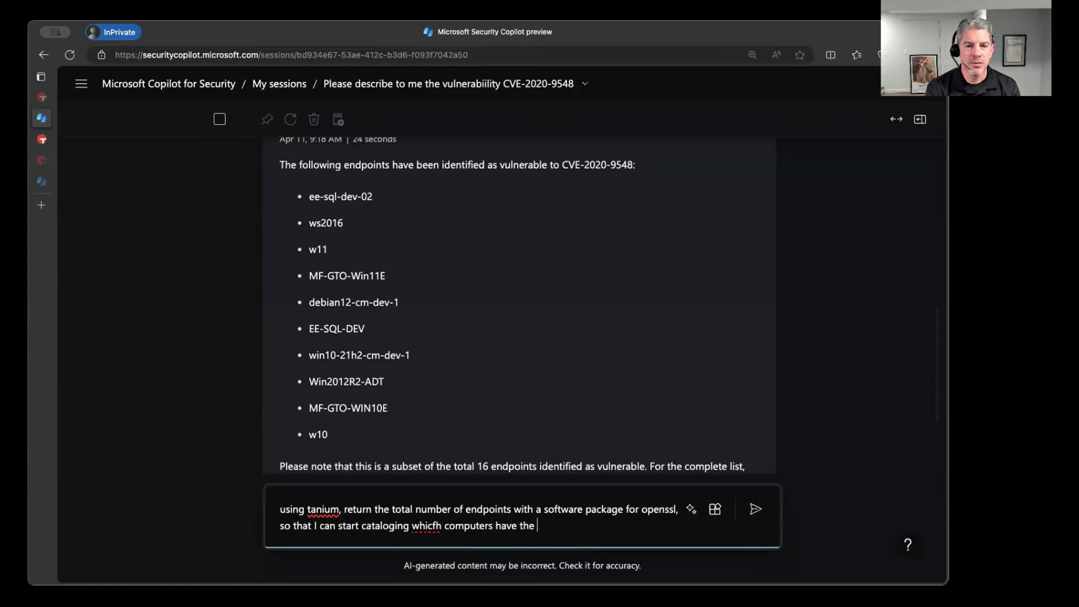
{"action": "type", "text": "software installed"}
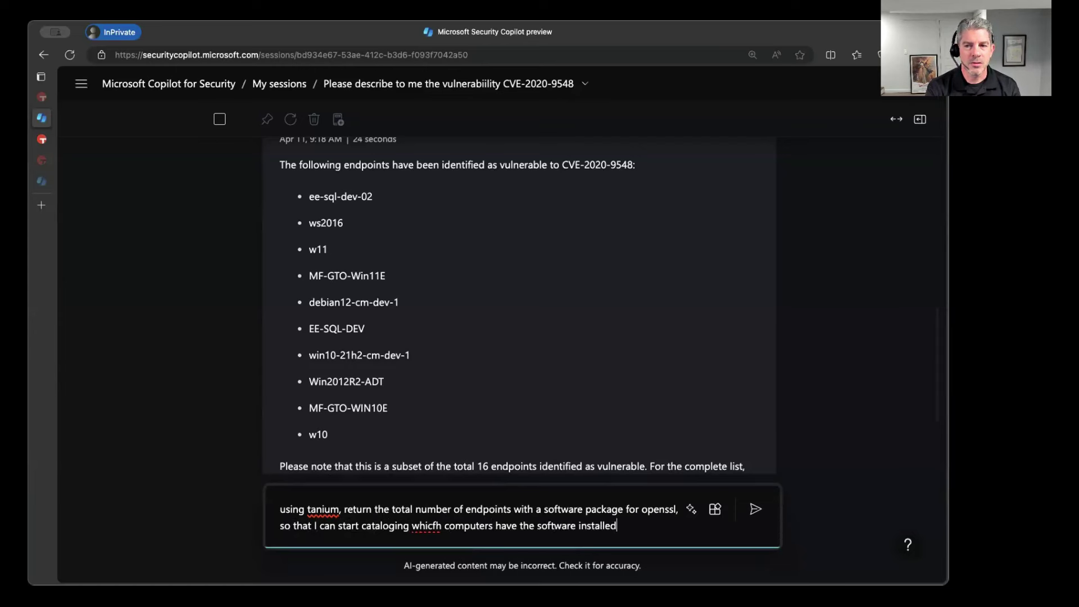
{"action": "type", "text": ".  Display the results"}
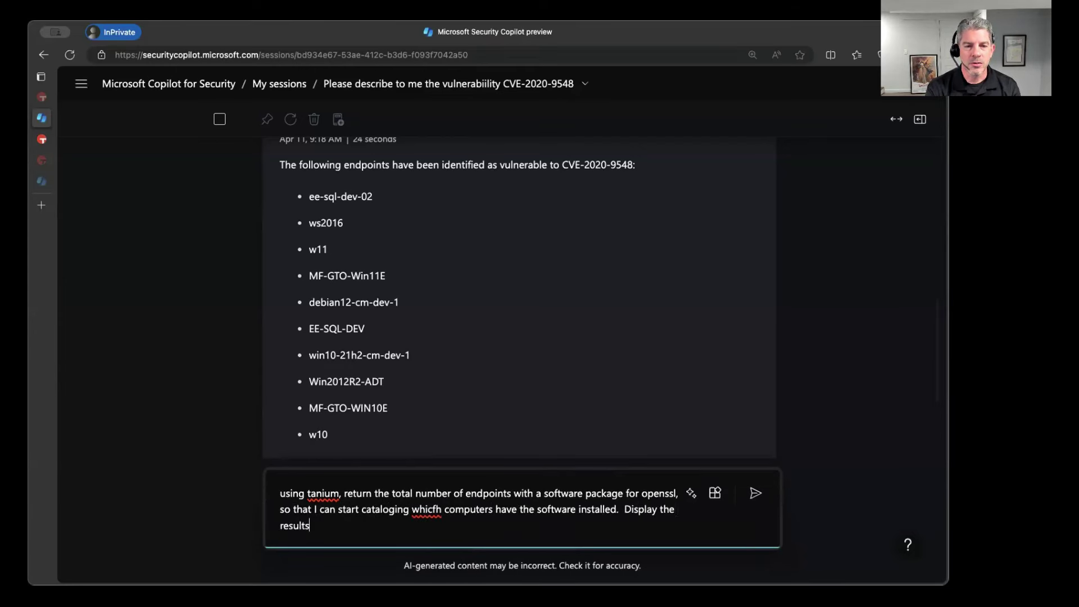
{"action": "type", "text": " in a table, alpha"}
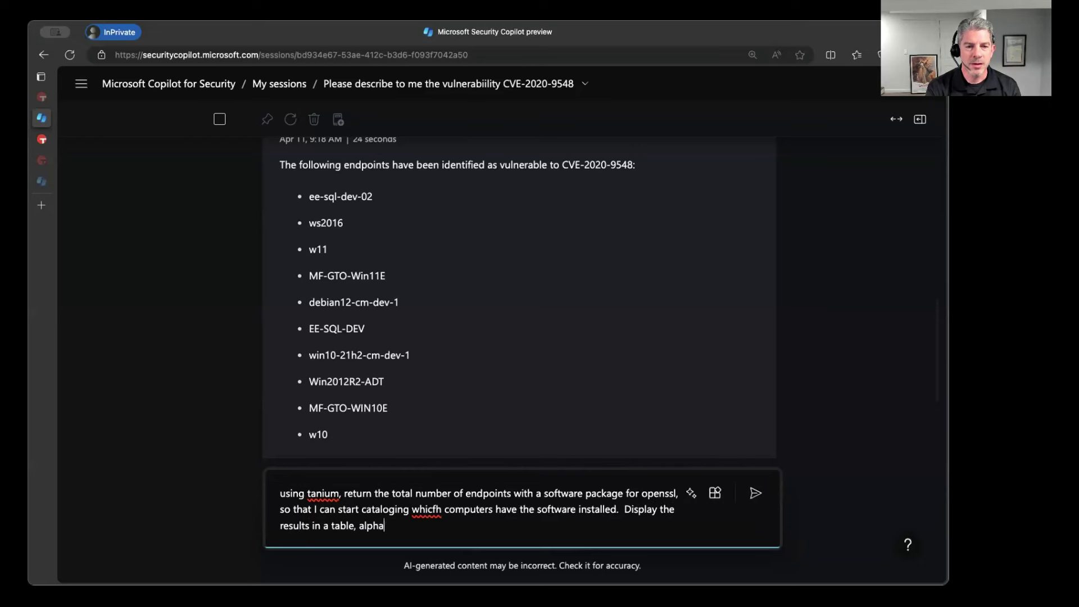
{"action": "type", "text": "betically sorted by host name, and retu"}
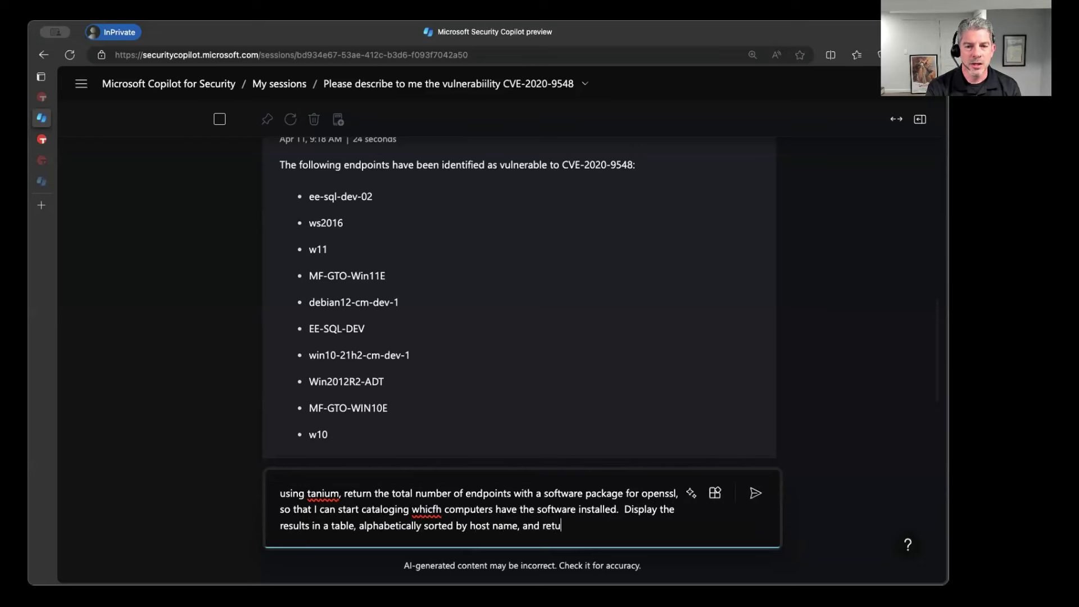
{"action": "type", "text": "rn a tanium consol"}
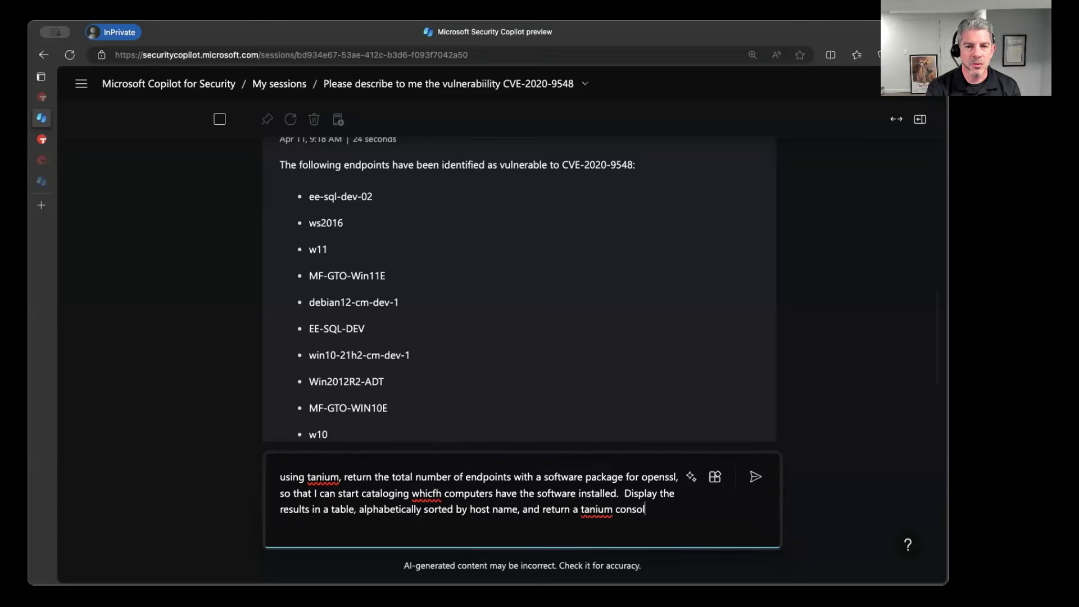
{"action": "type", "text": "e question results url"}
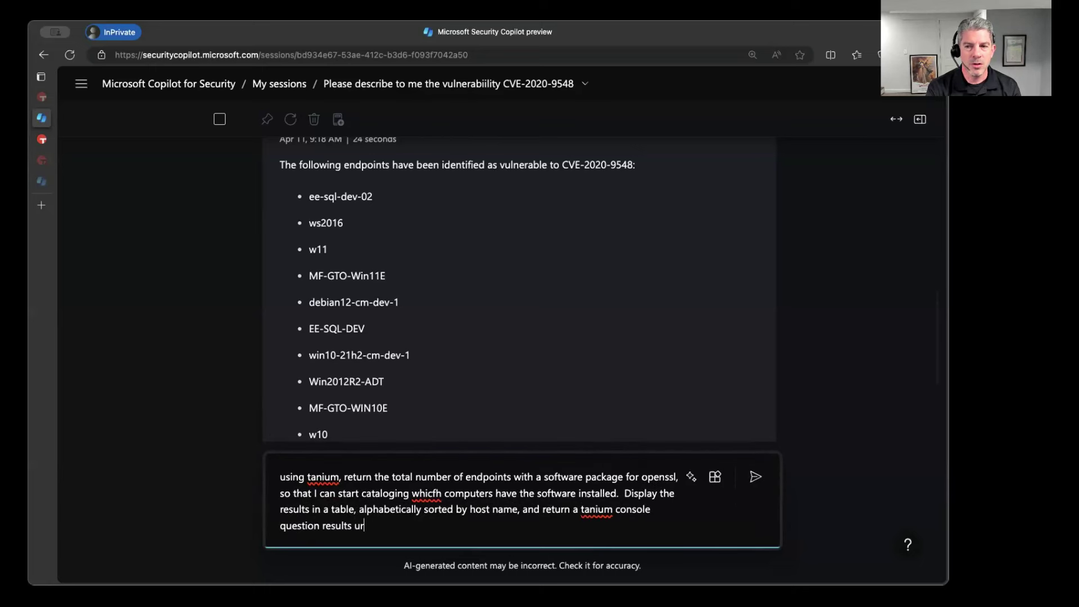
{"action": "key", "text": "Return"}
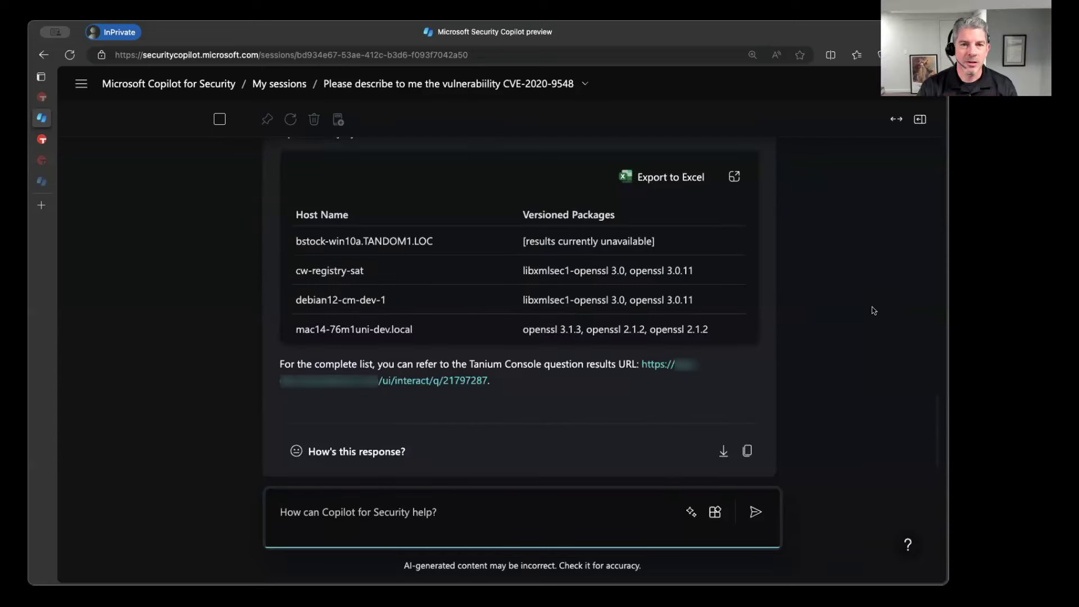
{"action": "scroll", "coordinate": [874, 310], "scroll_direction": "up", "scroll_amount": 2}
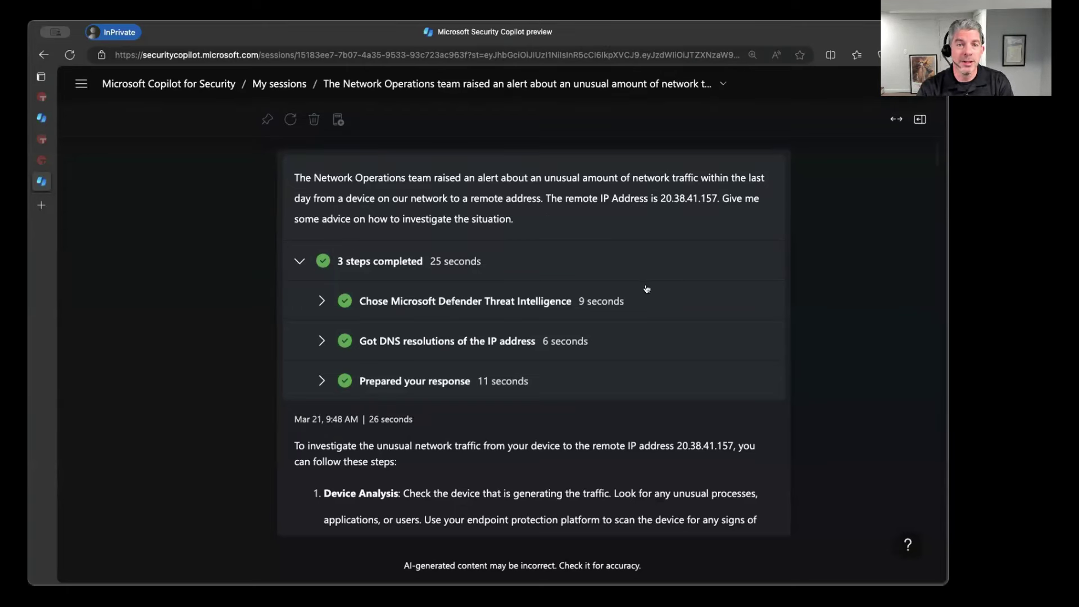
- Scroll through the investigation advice for remote IP 20.38.41.157 down to the Incident Response guidance
{"action": "scroll", "coordinate": [715, 289], "scroll_direction": "down", "scroll_amount": 1}
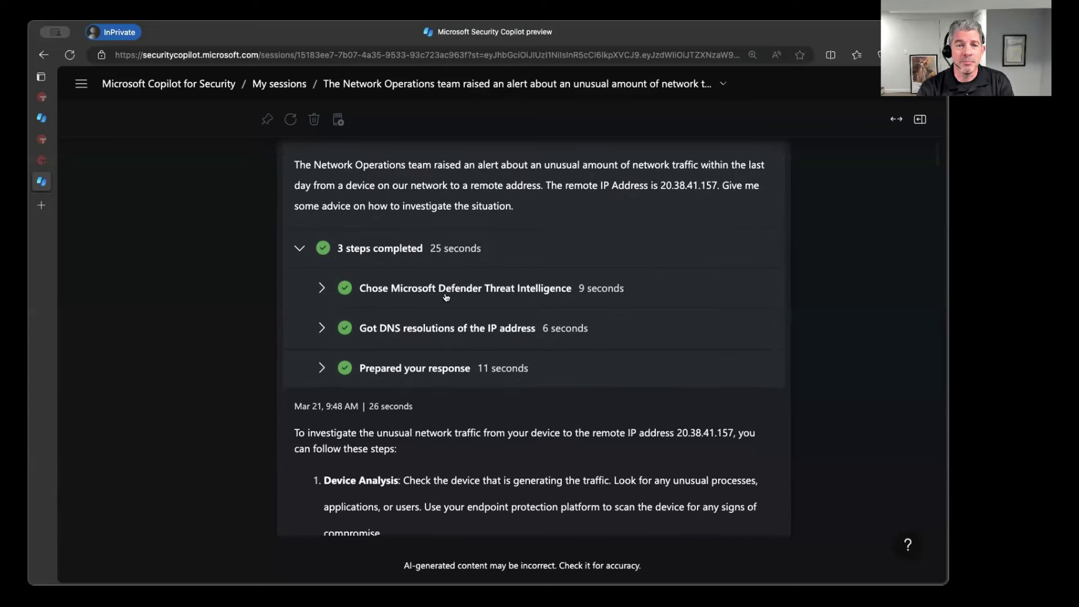
{"action": "scroll", "coordinate": [856, 320], "scroll_direction": "down", "scroll_amount": 1}
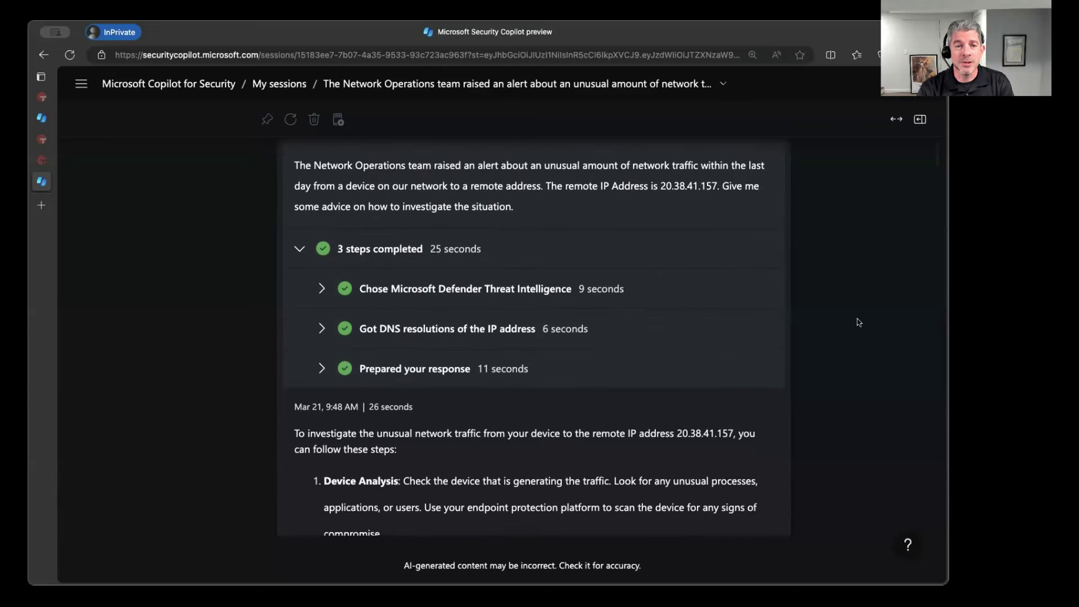
{"action": "scroll", "coordinate": [872, 316], "scroll_direction": "down", "scroll_amount": 2}
{"action": "scroll", "coordinate": [874, 314], "scroll_direction": "down", "scroll_amount": 5}
{"action": "scroll", "coordinate": [876, 311], "scroll_direction": "down", "scroll_amount": 2}
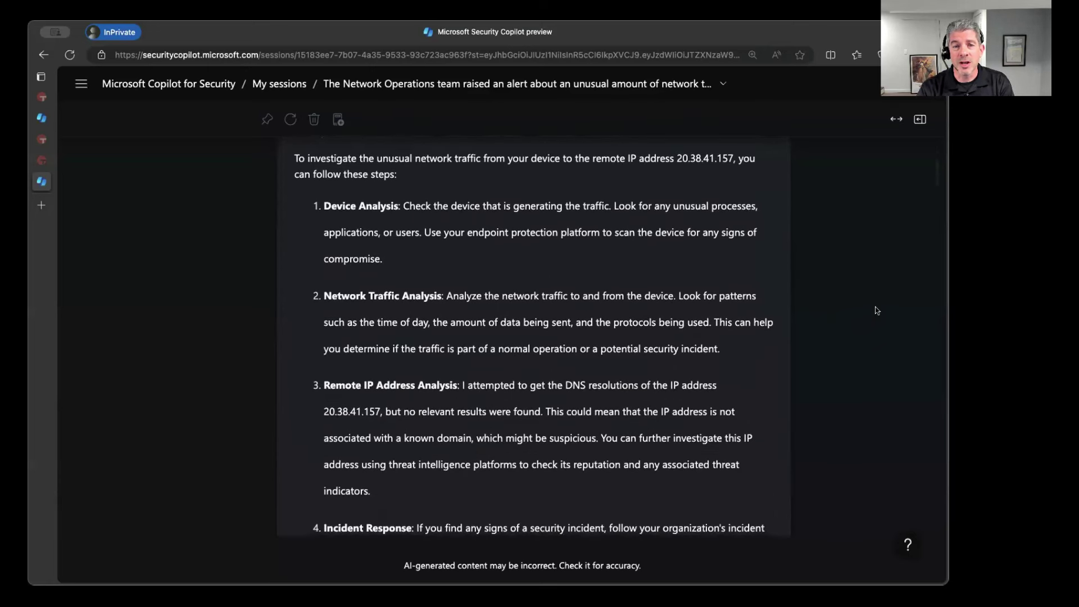
{"action": "scroll", "coordinate": [870, 303], "scroll_direction": "down", "scroll_amount": 1}
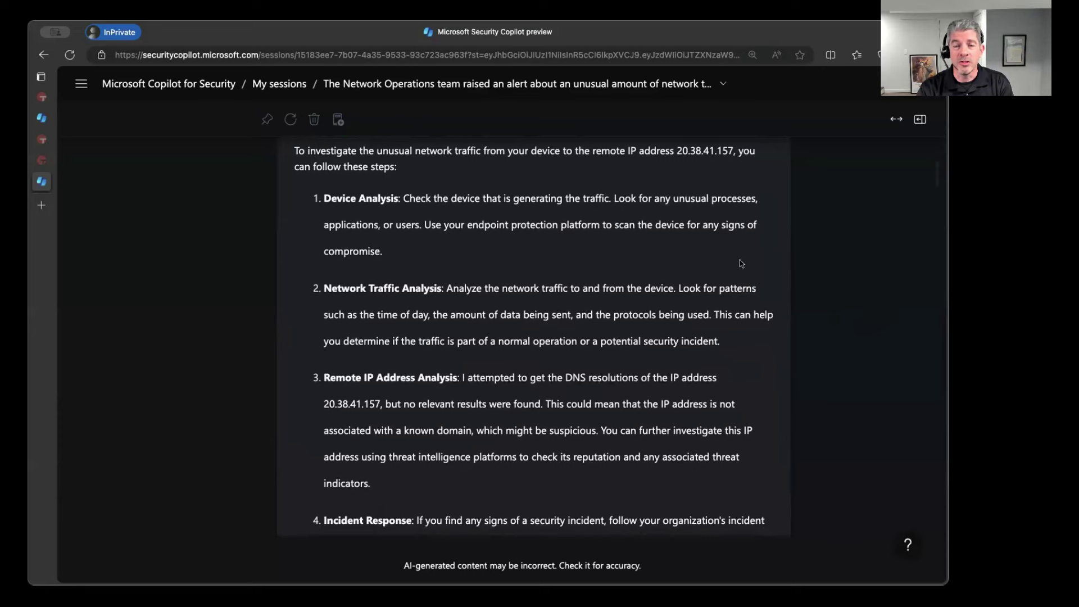
{"action": "scroll", "coordinate": [866, 328], "scroll_direction": "down", "scroll_amount": 1}
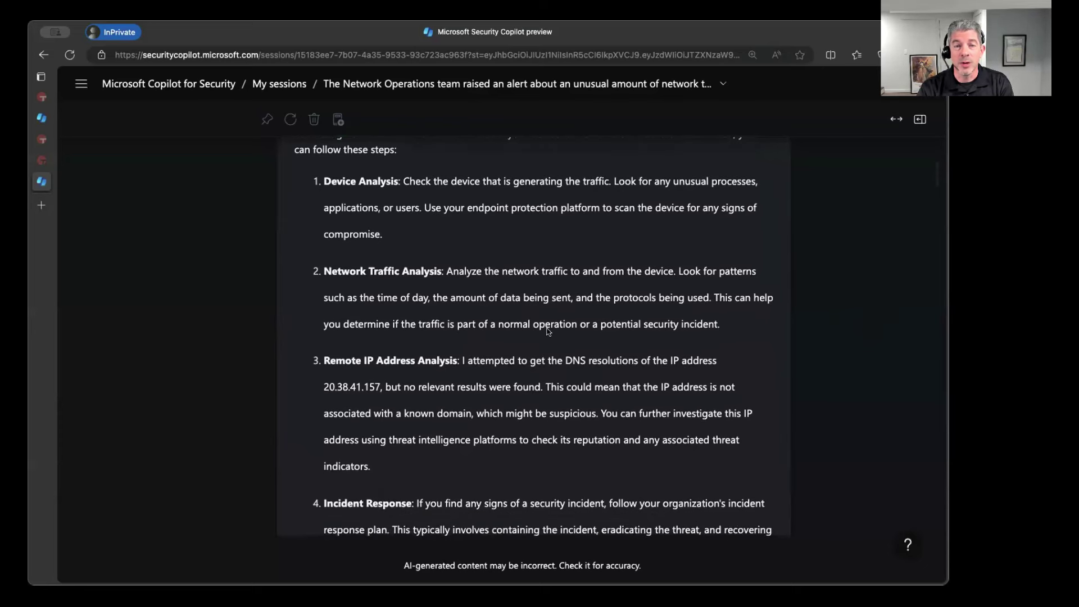
{"action": "scroll", "coordinate": [847, 344], "scroll_direction": "down", "scroll_amount": 2}
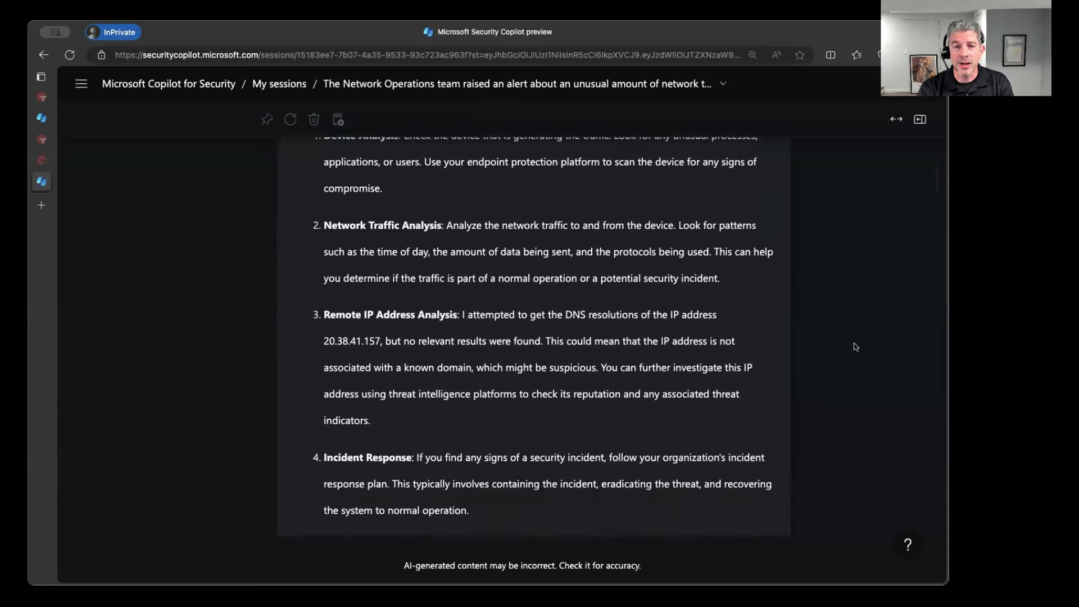
{"action": "scroll", "coordinate": [856, 347], "scroll_direction": "down", "scroll_amount": 2}
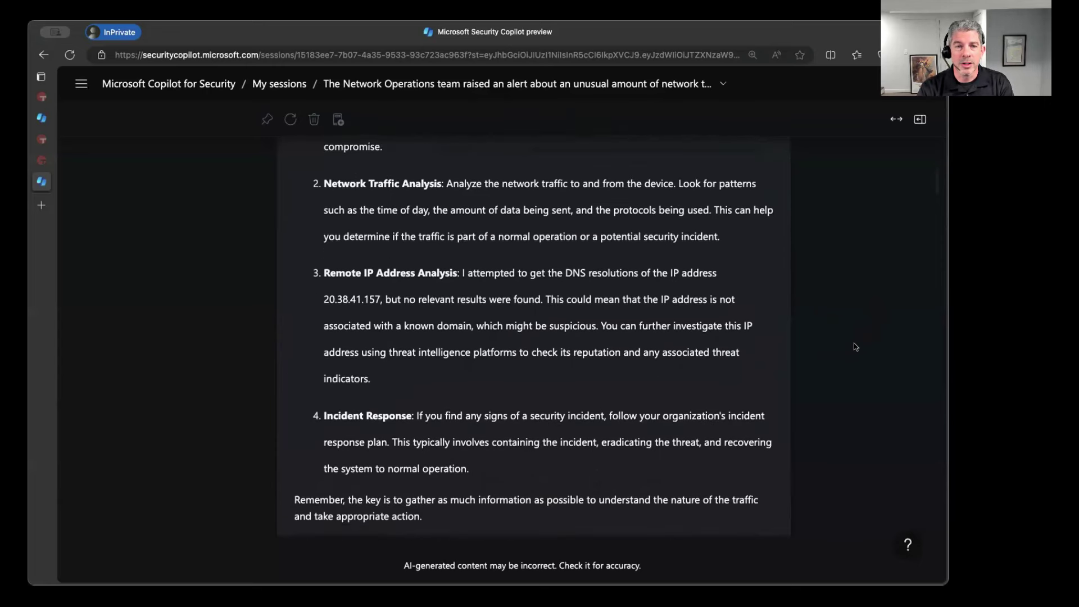
{"action": "scroll", "coordinate": [855, 347], "scroll_direction": "down", "scroll_amount": 1}
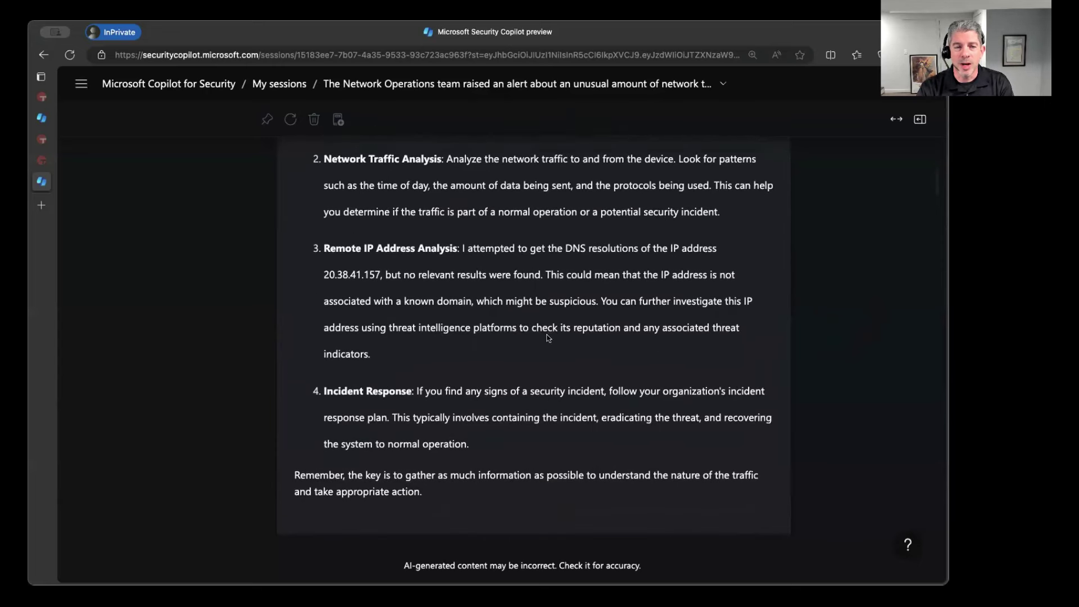
{"action": "scroll", "coordinate": [763, 363], "scroll_direction": "down", "scroll_amount": 1}
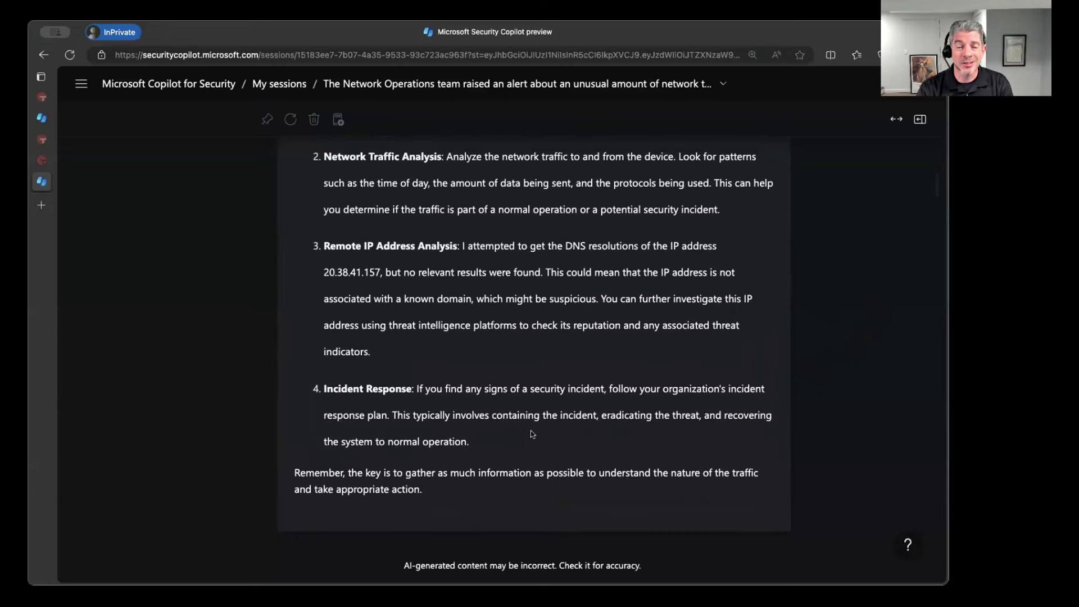
{"action": "scroll", "coordinate": [826, 329], "scroll_direction": "down", "scroll_amount": 1}
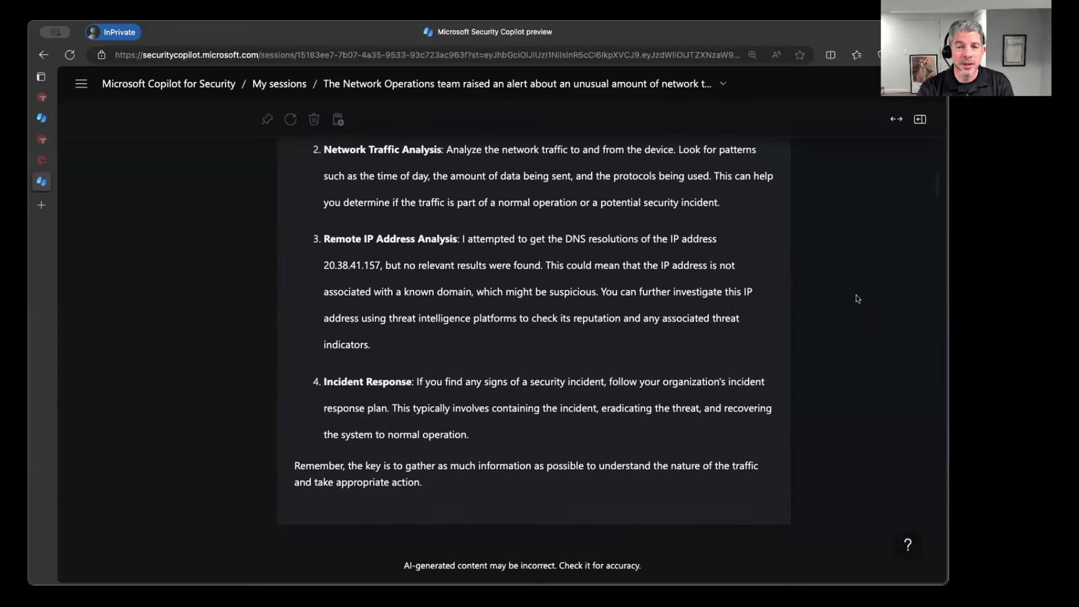
{"action": "scroll", "coordinate": [857, 299], "scroll_direction": "down", "scroll_amount": 2}
{"action": "scroll", "coordinate": [857, 299], "scroll_direction": "down", "scroll_amount": 3}
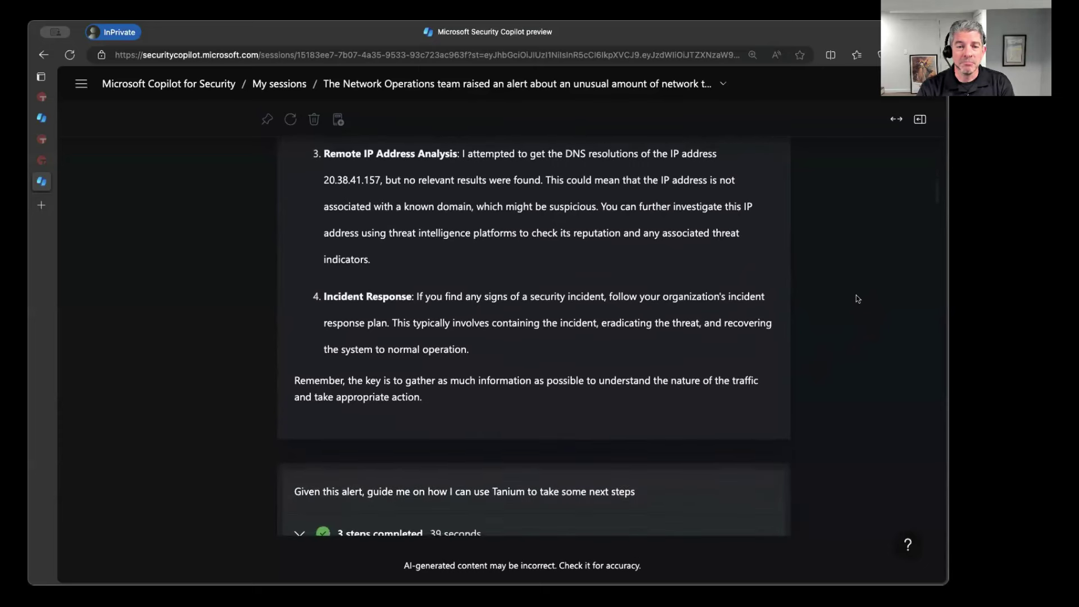
{"action": "scroll", "coordinate": [857, 299], "scroll_direction": "down", "scroll_amount": 1}
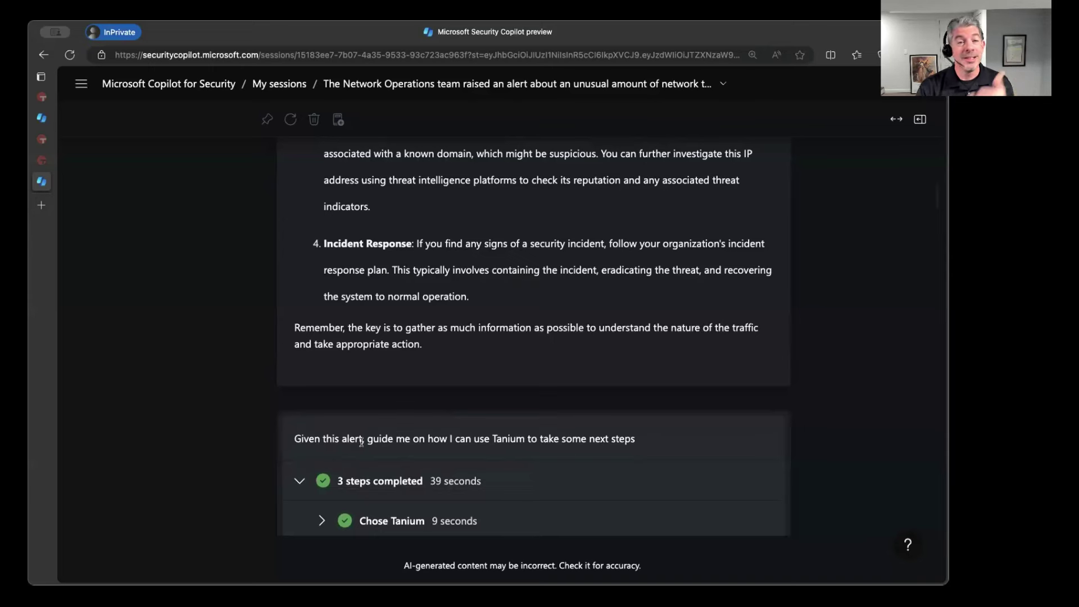
{"action": "scroll", "coordinate": [450, 452], "scroll_direction": "up", "scroll_amount": 1}
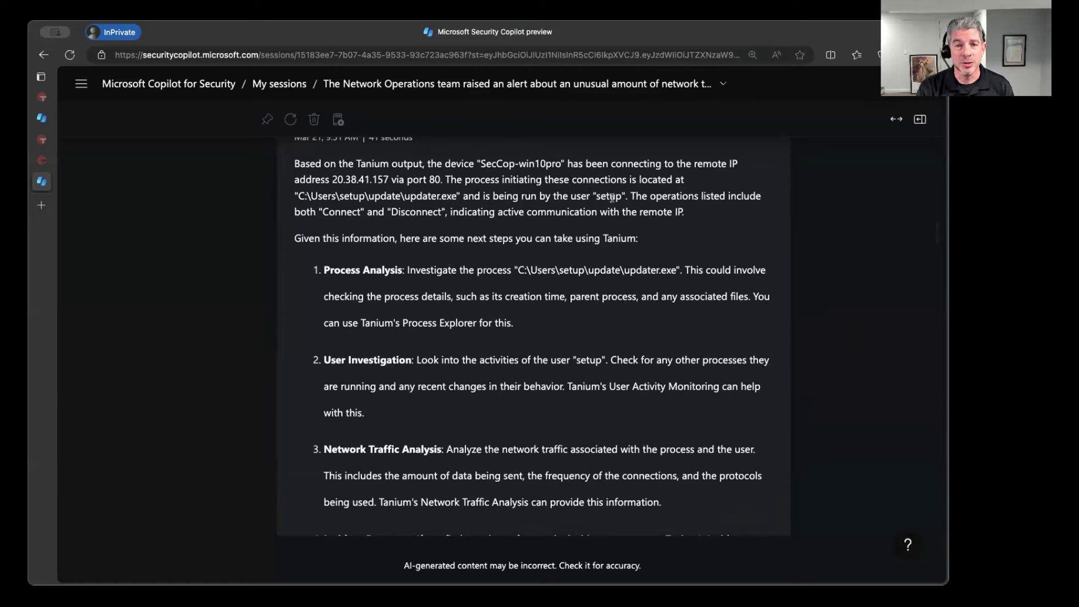
{"action": "scroll", "coordinate": [829, 273], "scroll_direction": "up", "scroll_amount": 1}
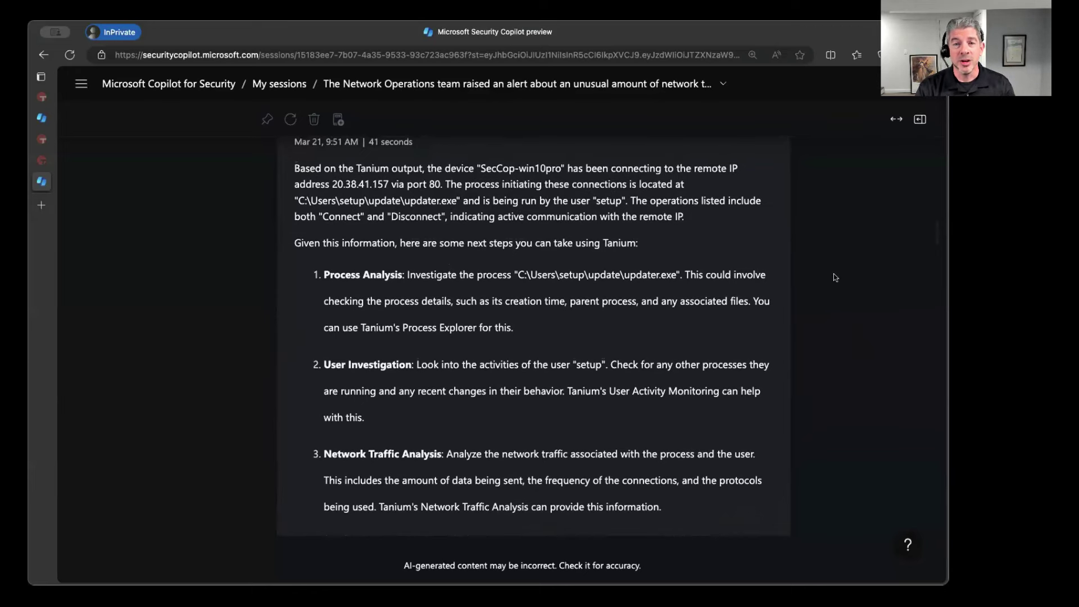
{"action": "scroll", "coordinate": [834, 276], "scroll_direction": "down", "scroll_amount": 2}
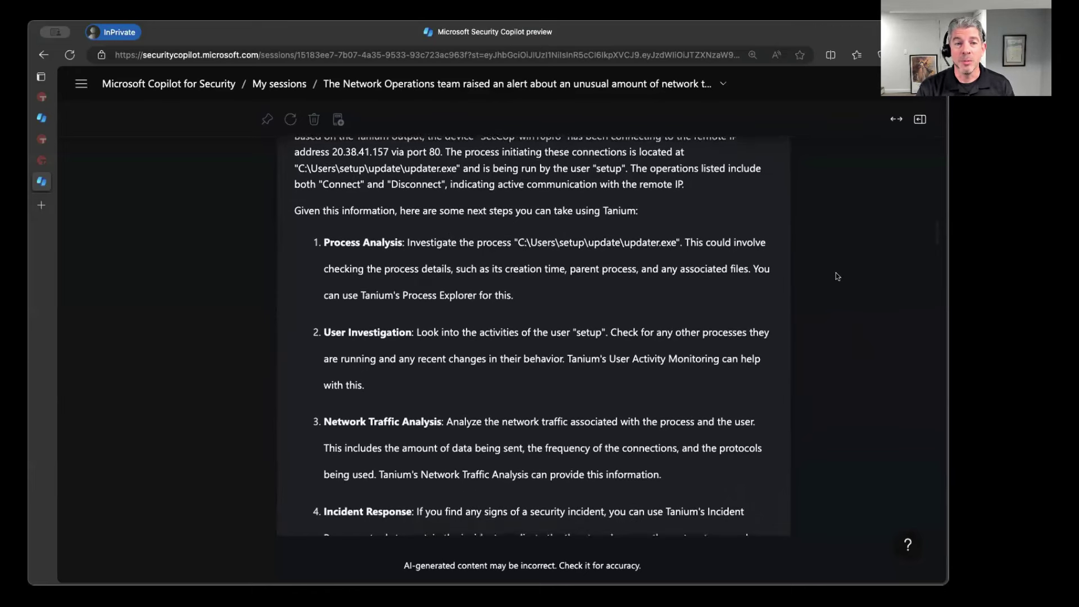
{"action": "scroll", "coordinate": [835, 276], "scroll_direction": "down", "scroll_amount": 1}
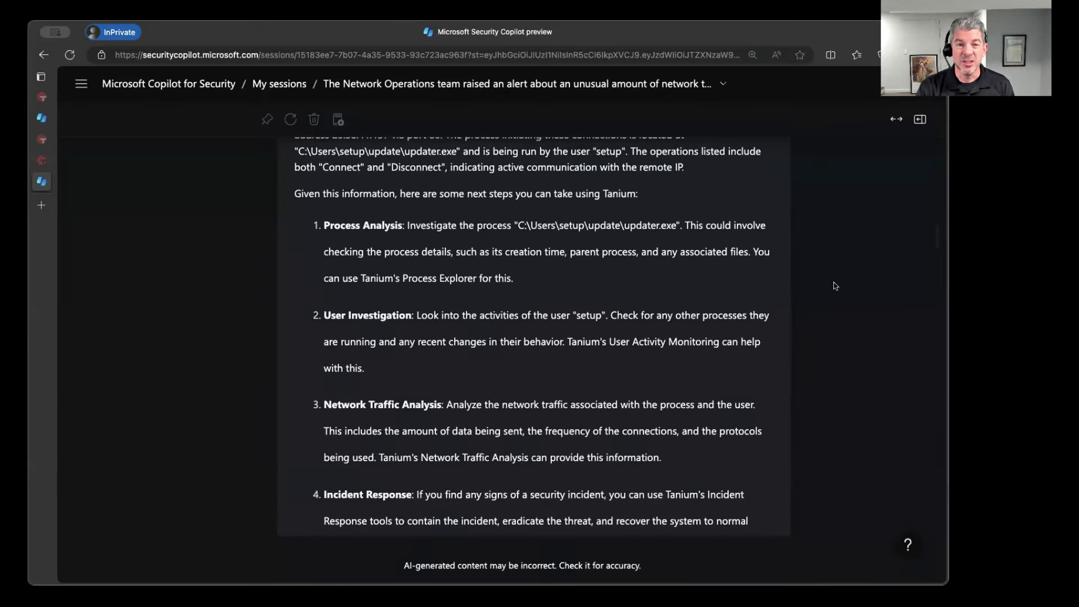
{"action": "scroll", "coordinate": [581, 270], "scroll_direction": "down", "scroll_amount": 2}
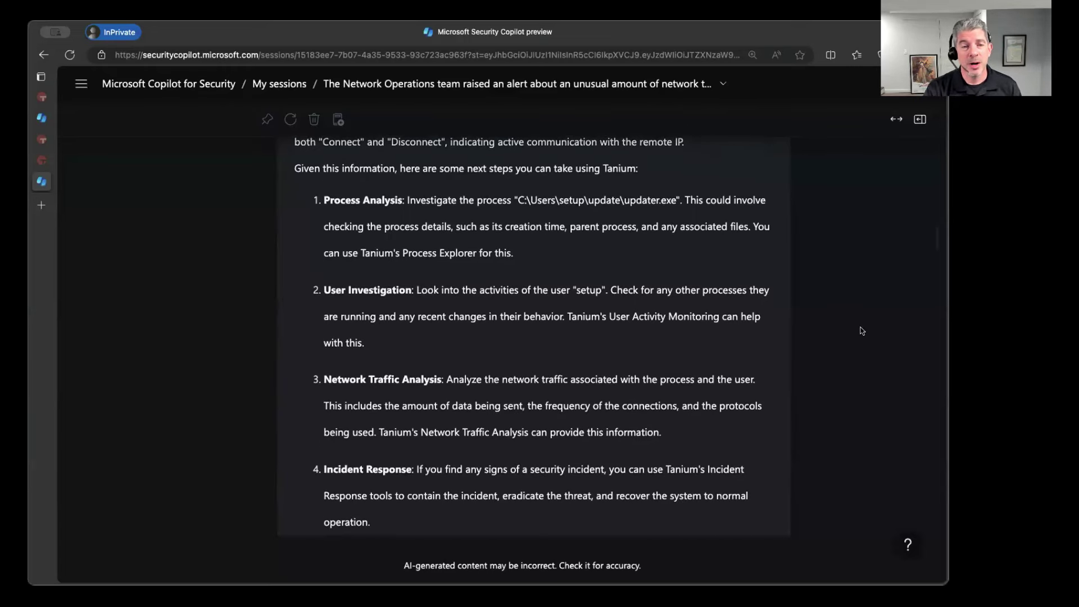
{"action": "scroll", "coordinate": [858, 330], "scroll_direction": "down", "scroll_amount": 3}
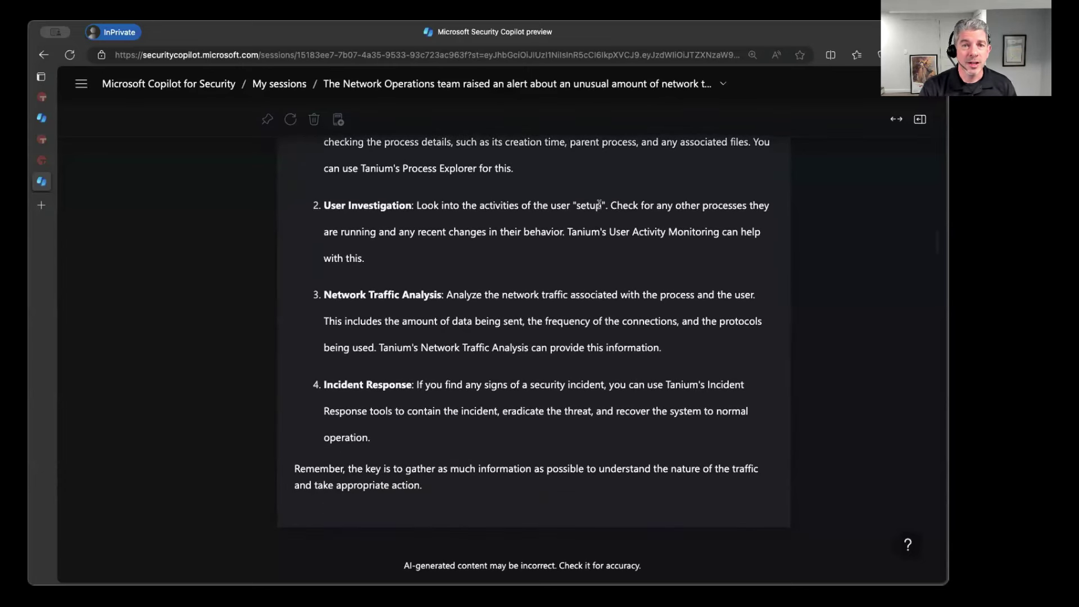
{"action": "scroll", "coordinate": [858, 295], "scroll_direction": "down", "scroll_amount": 3}
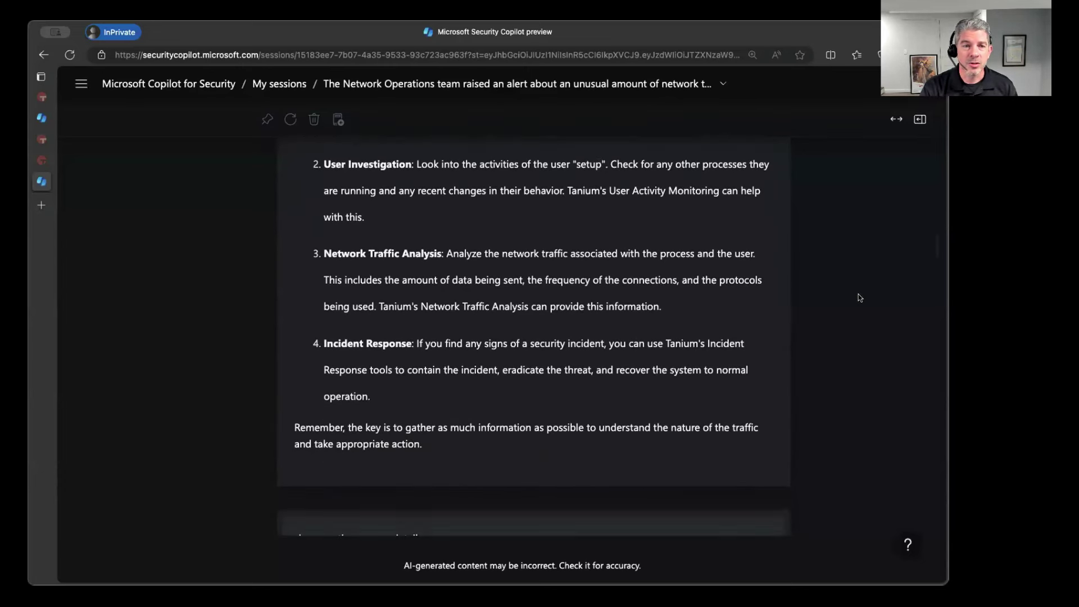
{"action": "scroll", "coordinate": [858, 297], "scroll_direction": "down", "scroll_amount": 3}
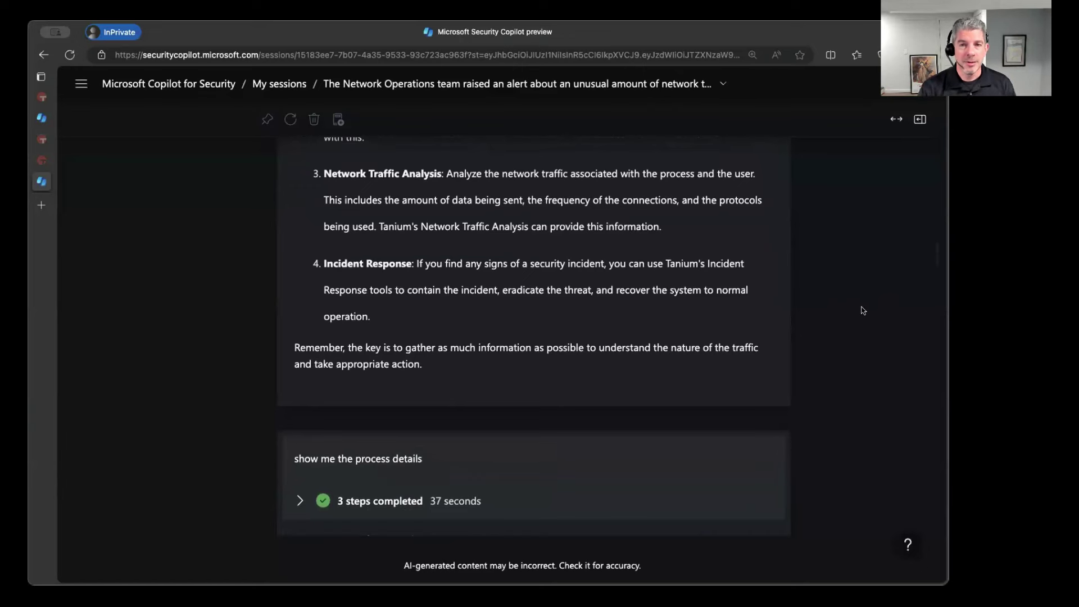
{"action": "scroll", "coordinate": [866, 303], "scroll_direction": "down", "scroll_amount": 3}
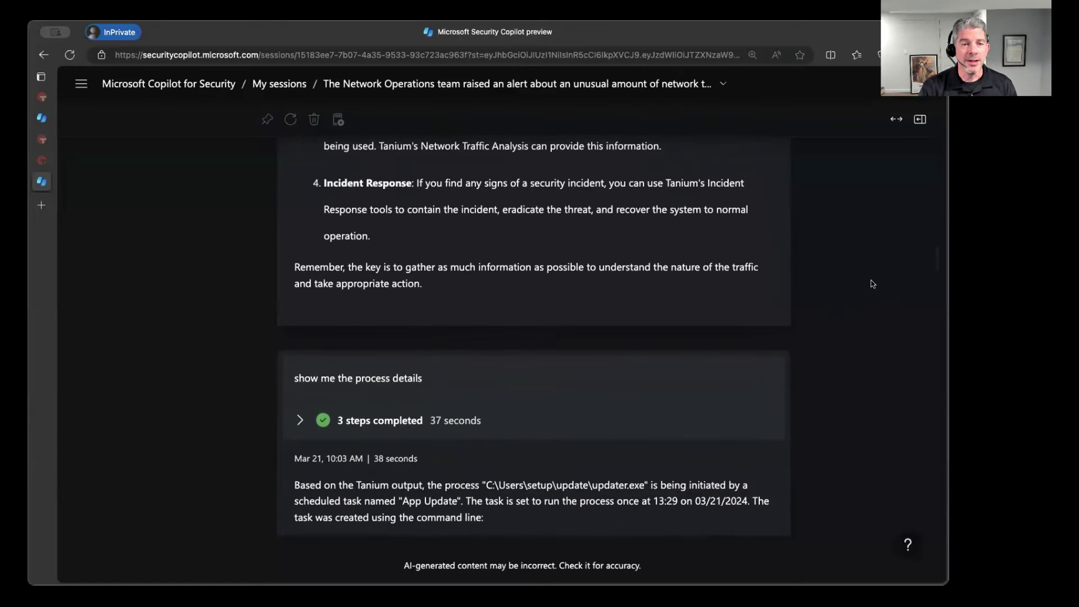
{"action": "scroll", "coordinate": [872, 283], "scroll_direction": "down", "scroll_amount": 2}
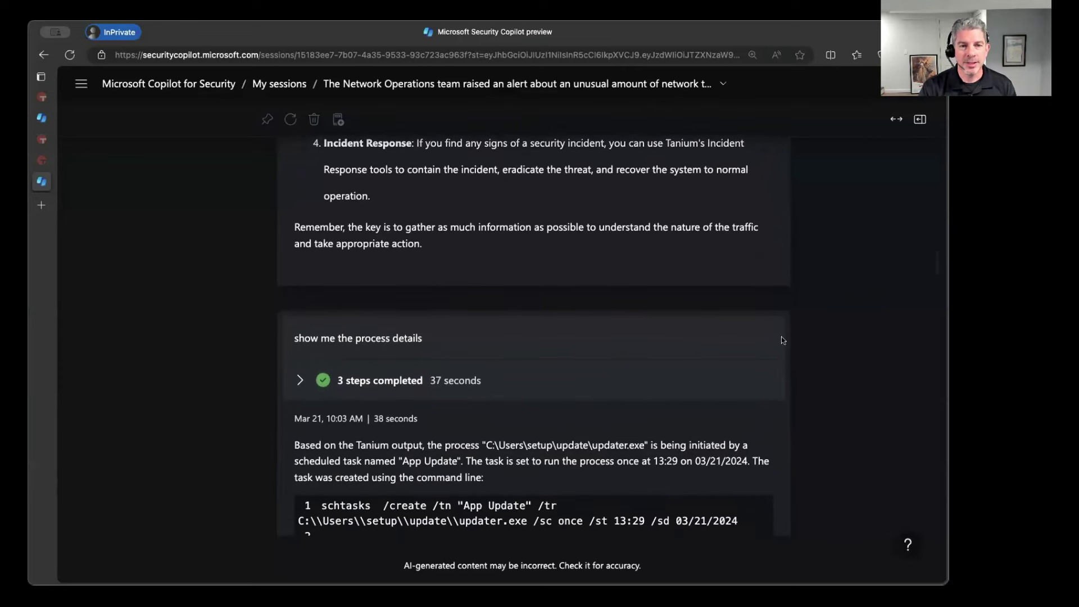
{"action": "scroll", "coordinate": [781, 340], "scroll_direction": "down", "scroll_amount": 4}
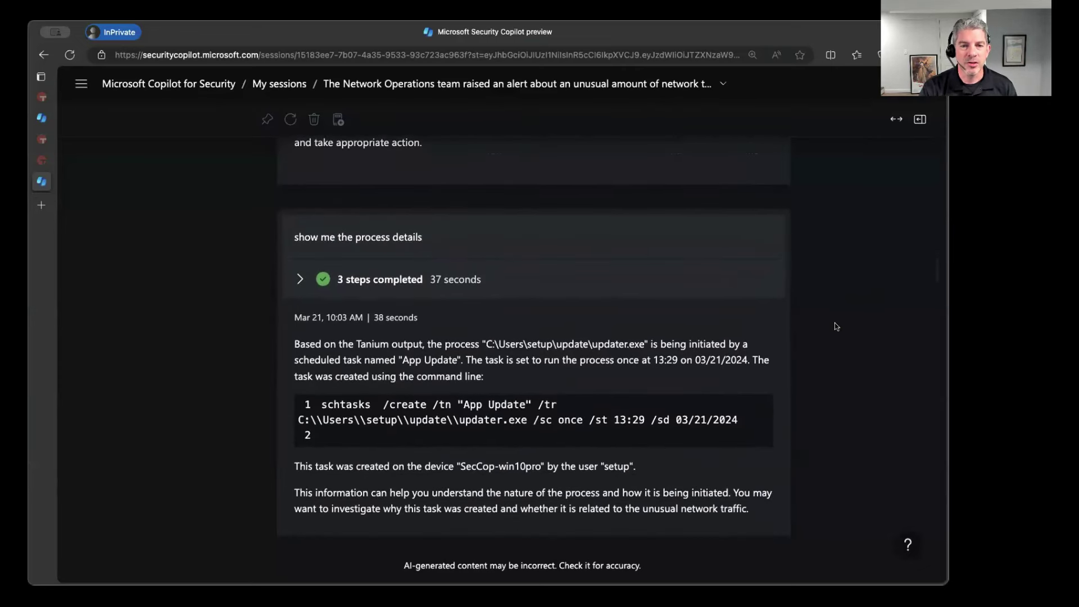
{"action": "scroll", "coordinate": [618, 354], "scroll_direction": "down", "scroll_amount": 2}
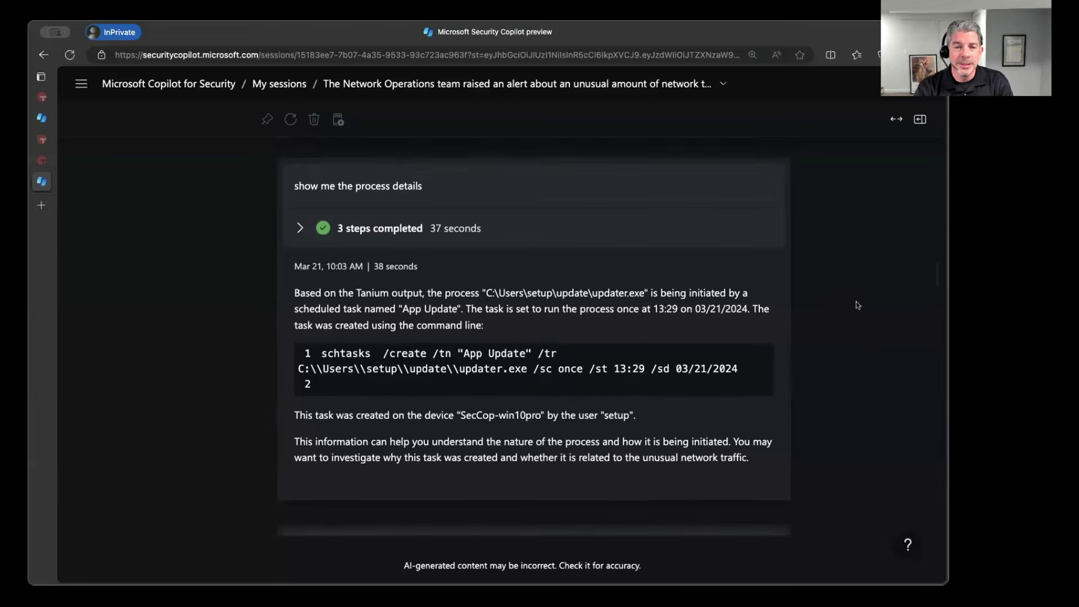
{"action": "scroll", "coordinate": [857, 304], "scroll_direction": "down", "scroll_amount": 1}
{"action": "scroll", "coordinate": [857, 305], "scroll_direction": "down", "scroll_amount": 1}
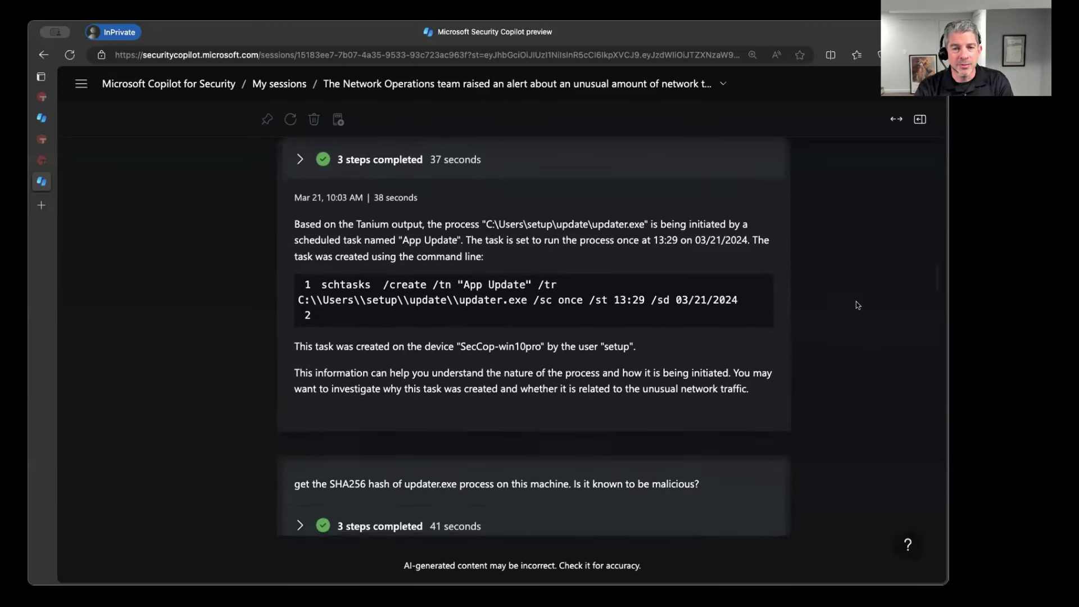
{"action": "scroll", "coordinate": [857, 305], "scroll_direction": "down", "scroll_amount": 2}
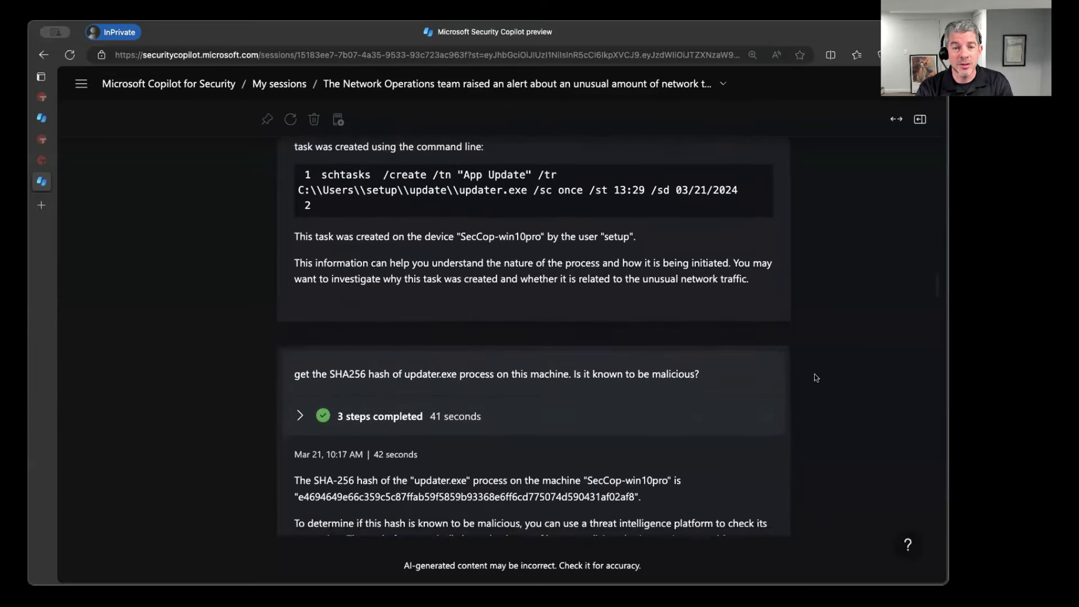
{"action": "scroll", "coordinate": [815, 373], "scroll_direction": "up", "scroll_amount": 2}
{"action": "scroll", "coordinate": [844, 366], "scroll_direction": "down", "scroll_amount": 6}
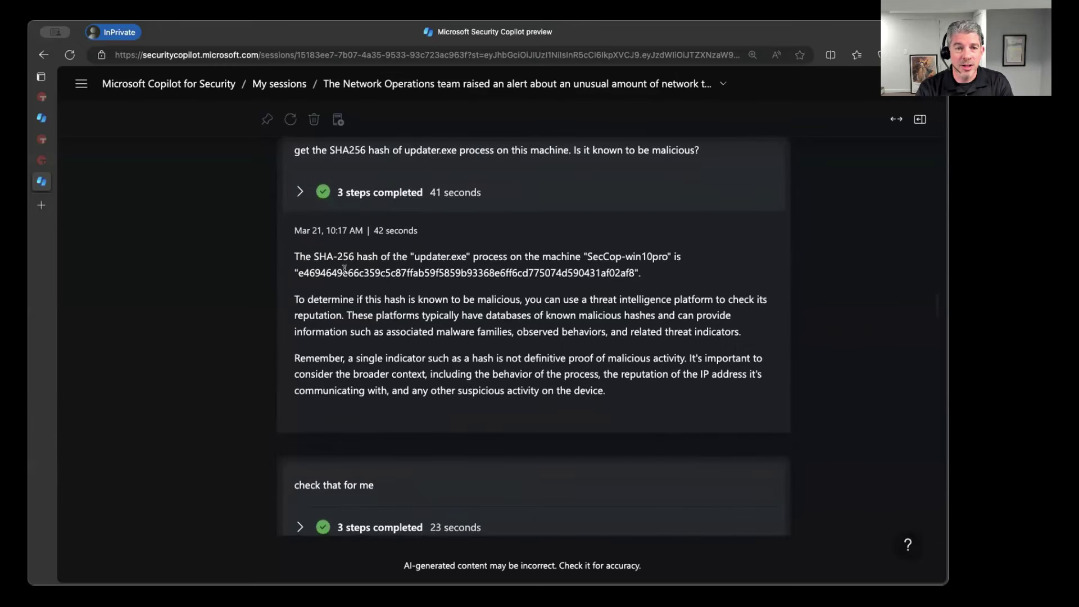
{"action": "scroll", "coordinate": [831, 339], "scroll_direction": "down", "scroll_amount": 2}
{"action": "scroll", "coordinate": [831, 340], "scroll_direction": "down", "scroll_amount": 1}
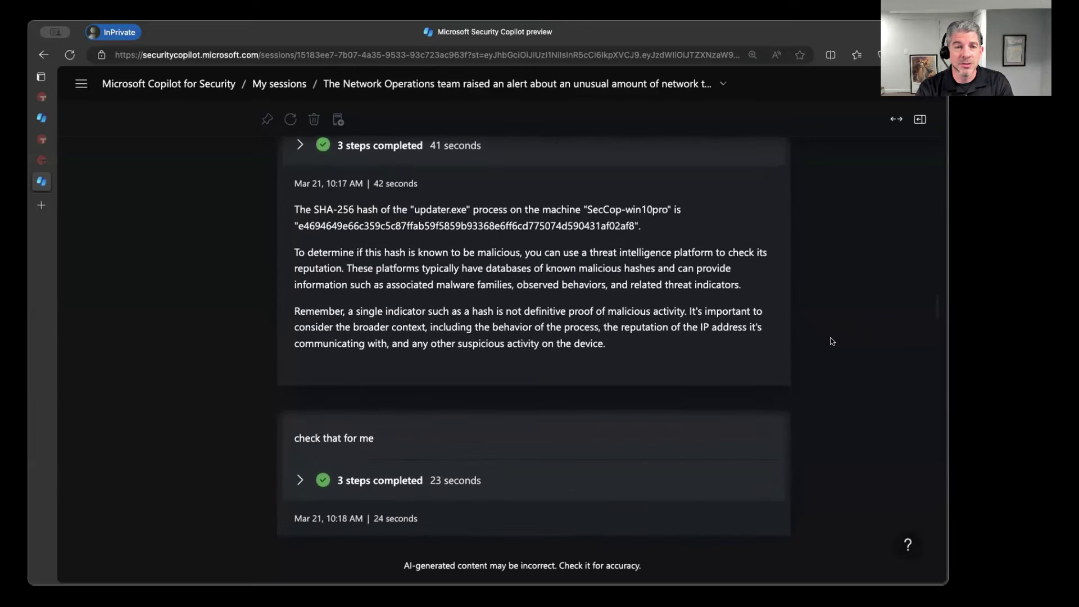
{"action": "scroll", "coordinate": [831, 341], "scroll_direction": "down", "scroll_amount": 1}
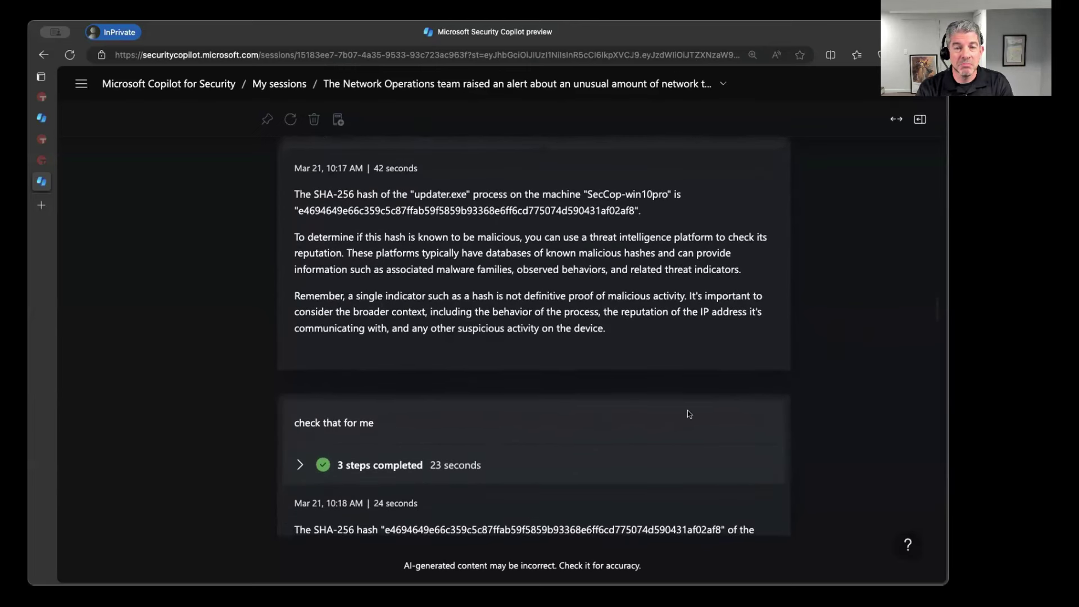
{"action": "scroll", "coordinate": [786, 393], "scroll_direction": "down", "scroll_amount": 5}
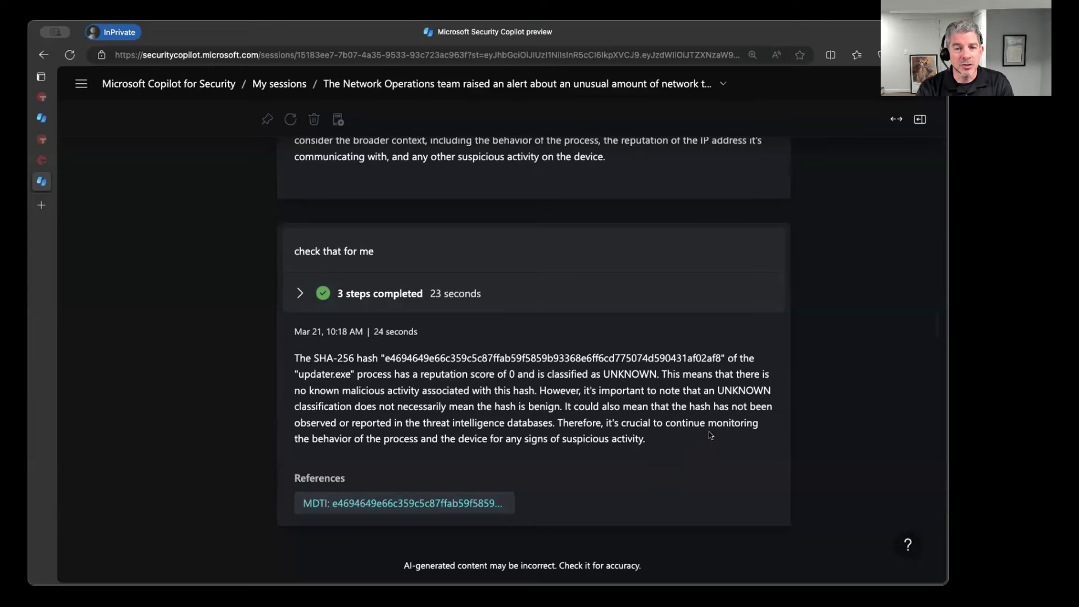
{"action": "scroll", "coordinate": [874, 387], "scroll_direction": "down", "scroll_amount": 1}
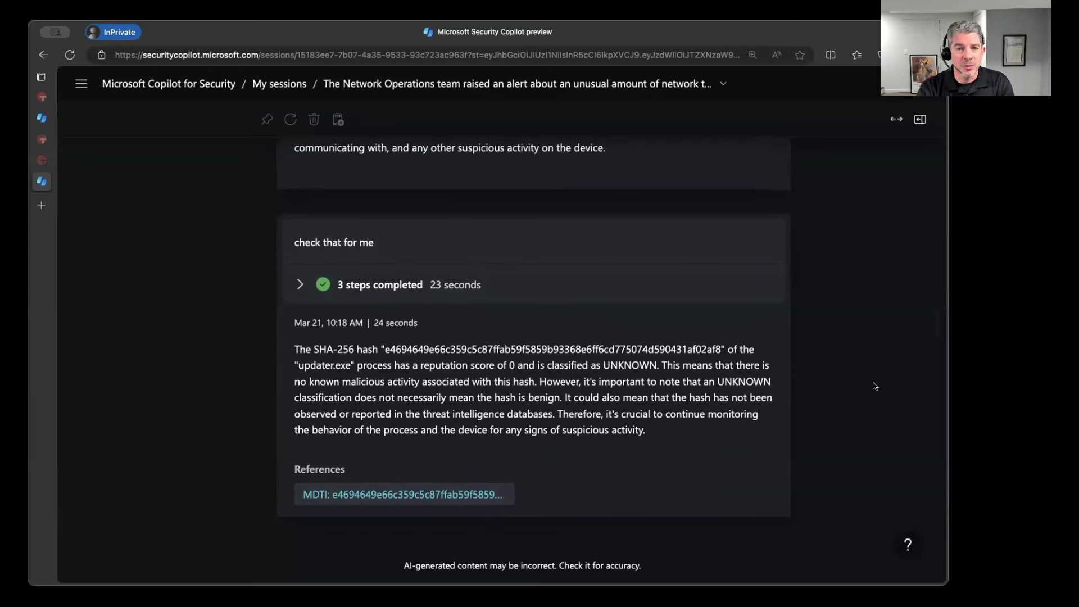
{"action": "scroll", "coordinate": [874, 387], "scroll_direction": "down", "scroll_amount": 3}
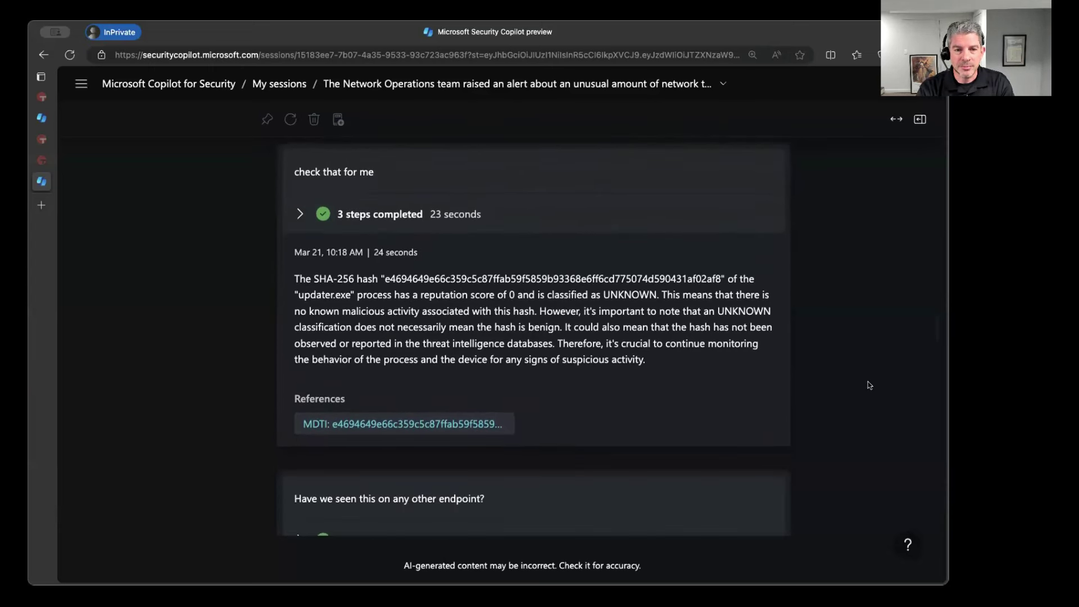
{"action": "scroll", "coordinate": [869, 384], "scroll_direction": "down", "scroll_amount": 6}
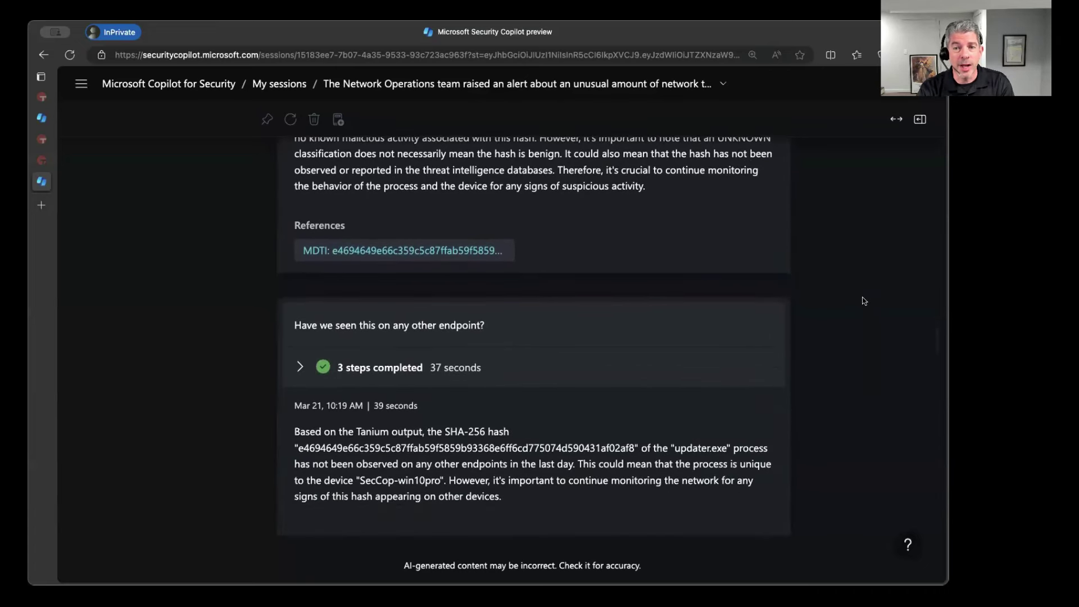
{"action": "scroll", "coordinate": [866, 306], "scroll_direction": "down", "scroll_amount": 1}
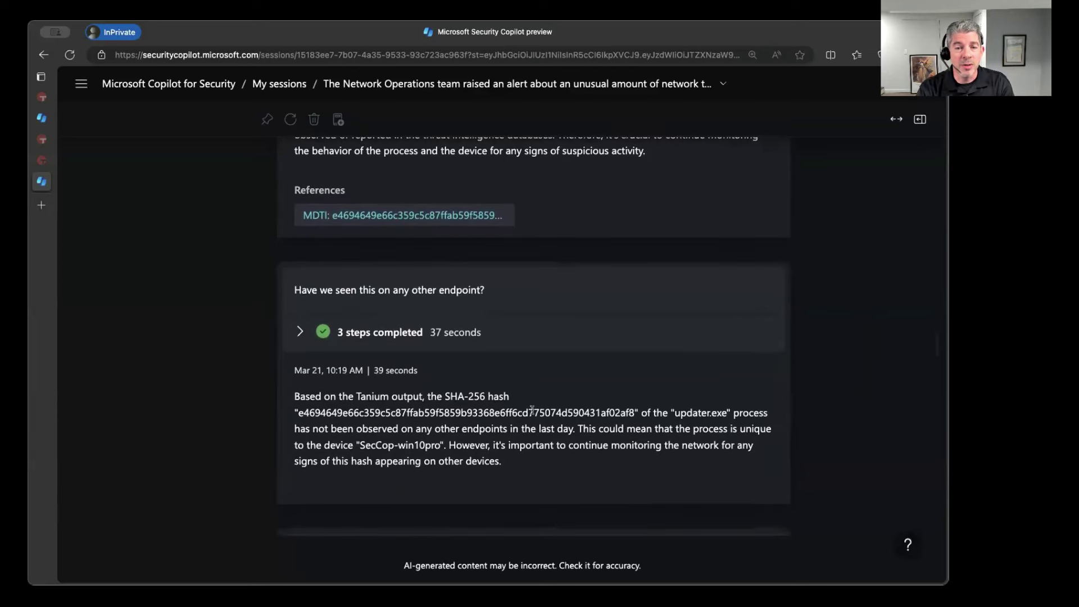
{"action": "scroll", "coordinate": [843, 413], "scroll_direction": "up", "scroll_amount": 1}
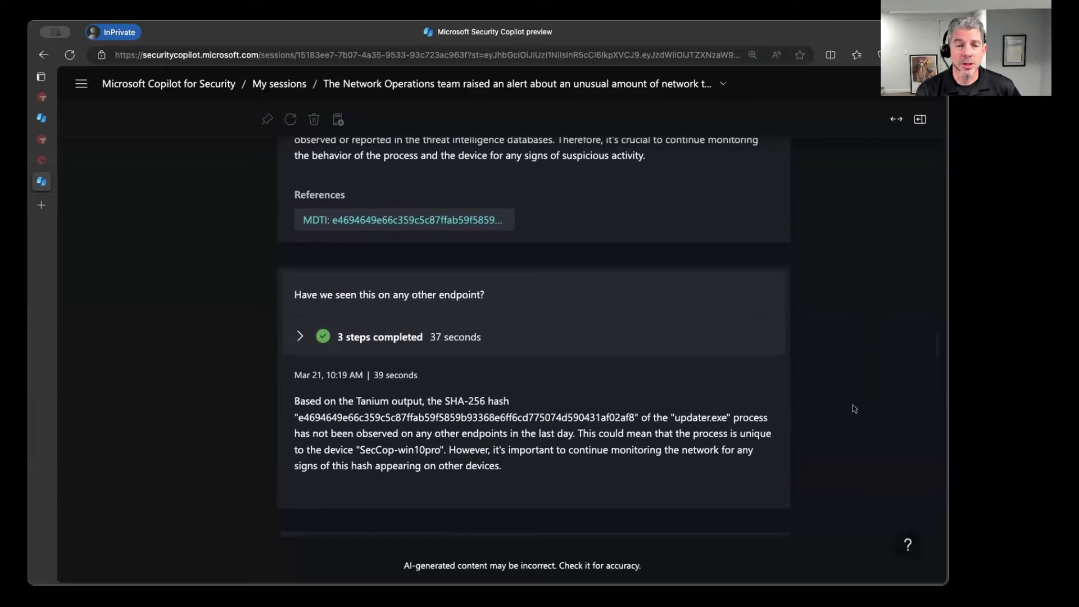
{"action": "scroll", "coordinate": [863, 404], "scroll_direction": "down", "scroll_amount": 1}
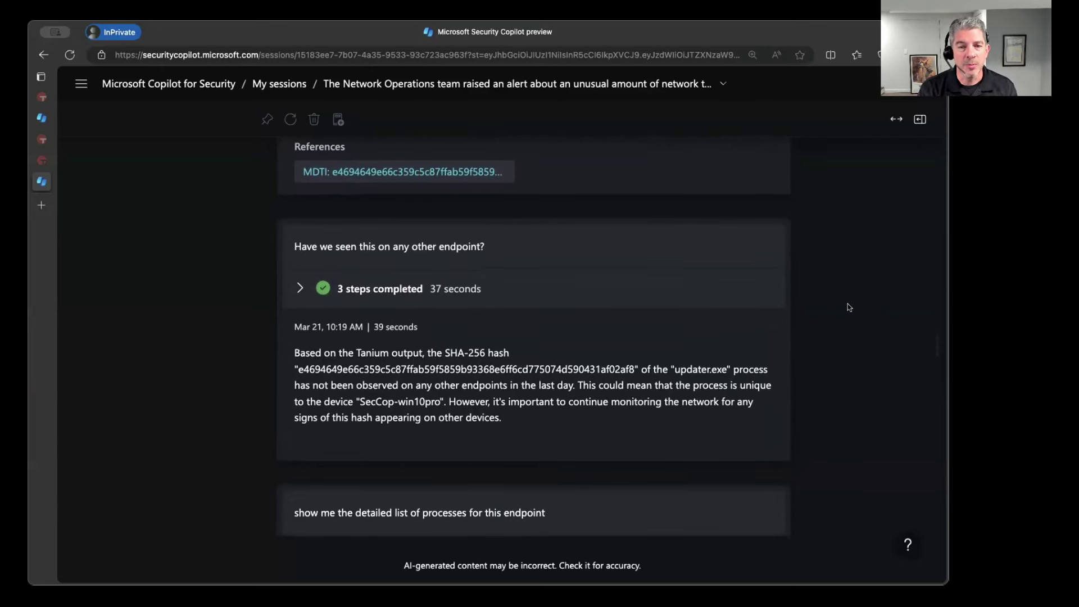
{"action": "scroll", "coordinate": [848, 307], "scroll_direction": "down", "scroll_amount": 1}
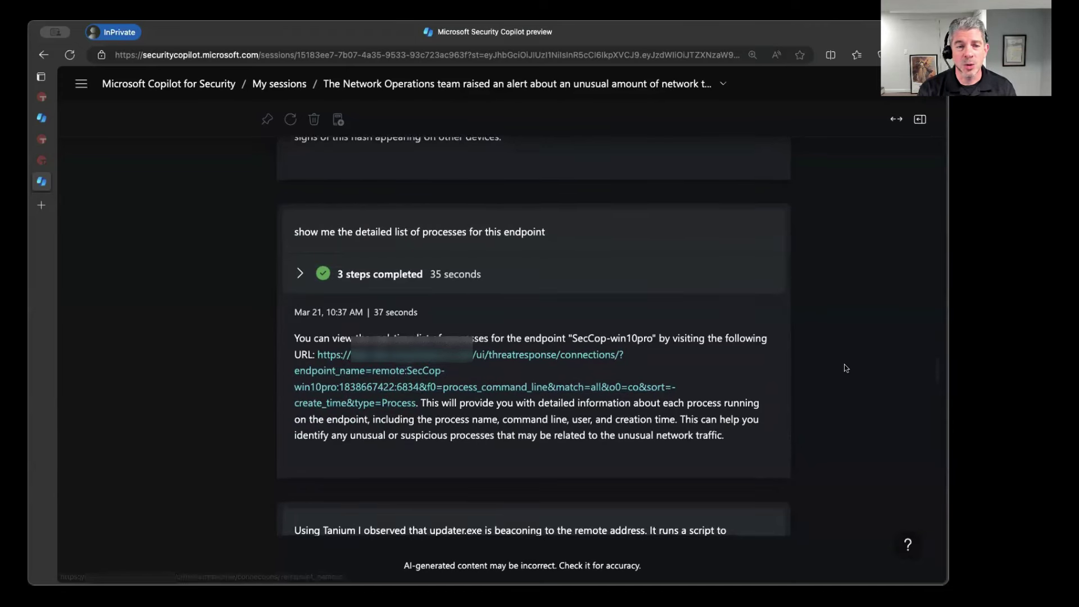
{"action": "scroll", "coordinate": [865, 365], "scroll_direction": "down", "scroll_amount": 2}
{"action": "scroll", "coordinate": [865, 367], "scroll_direction": "down", "scroll_amount": 5}
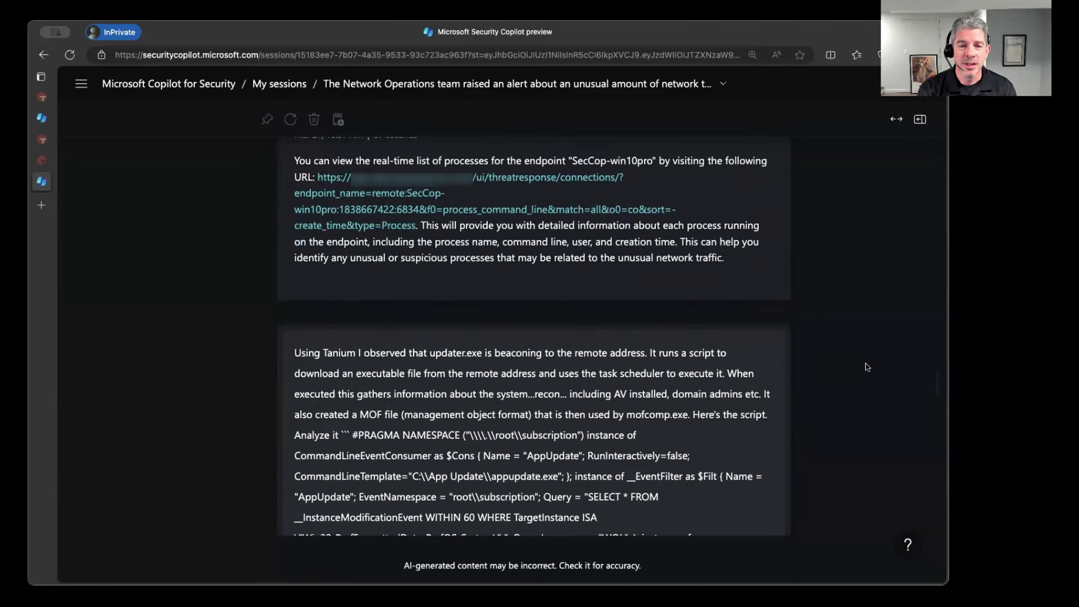
{"action": "scroll", "coordinate": [874, 349], "scroll_direction": "down", "scroll_amount": 2}
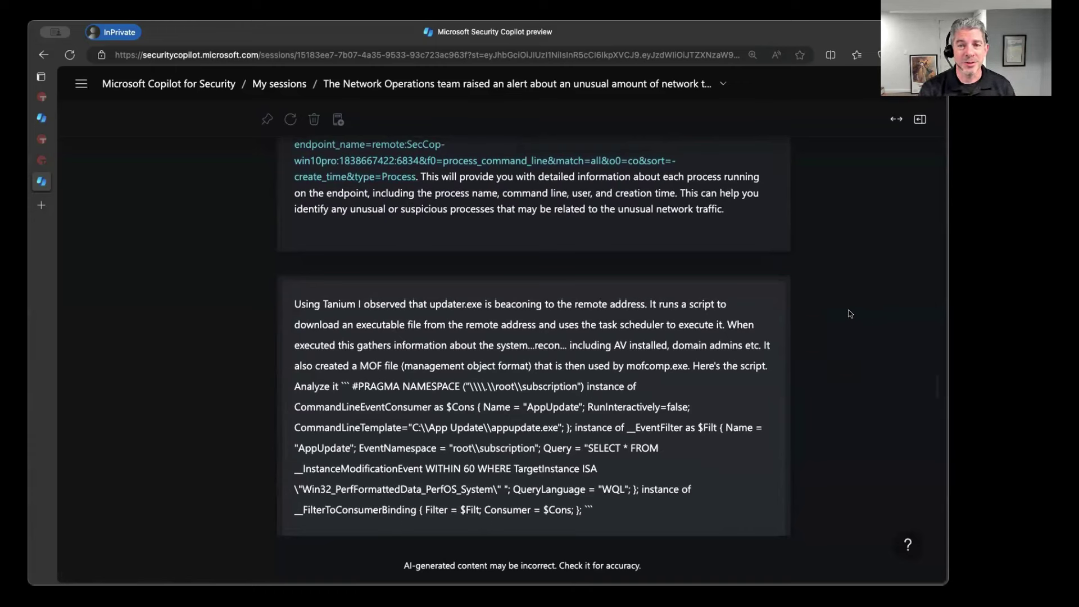
{"action": "scroll", "coordinate": [865, 334], "scroll_direction": "up", "scroll_amount": 1}
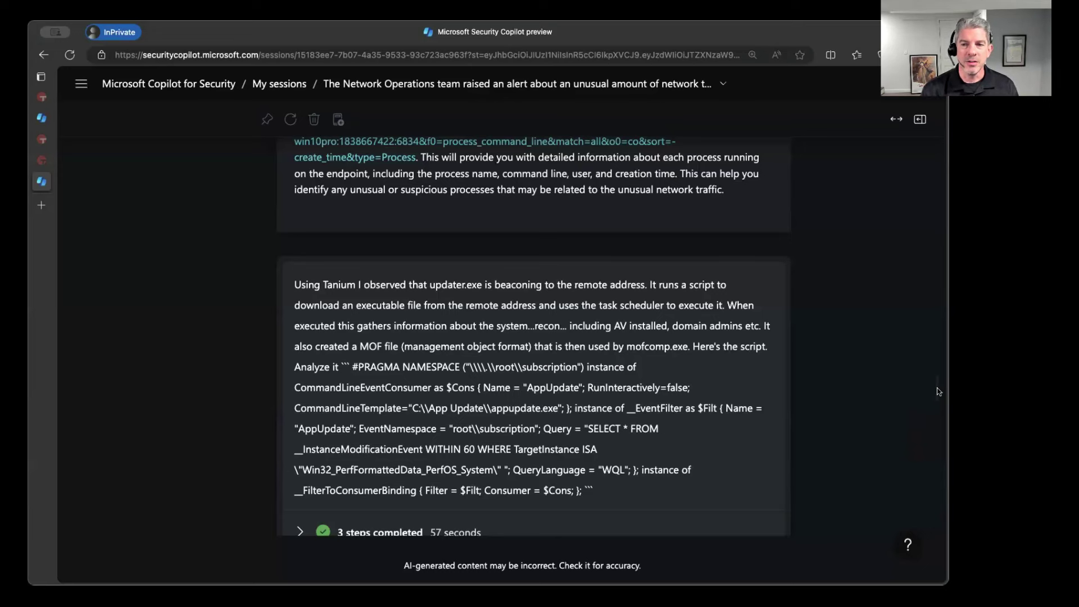
- Drag the scrollbar down to read the script analysis
{"action": "left_click_drag", "start_coordinate": [937, 391], "coordinate": [946, 475]}
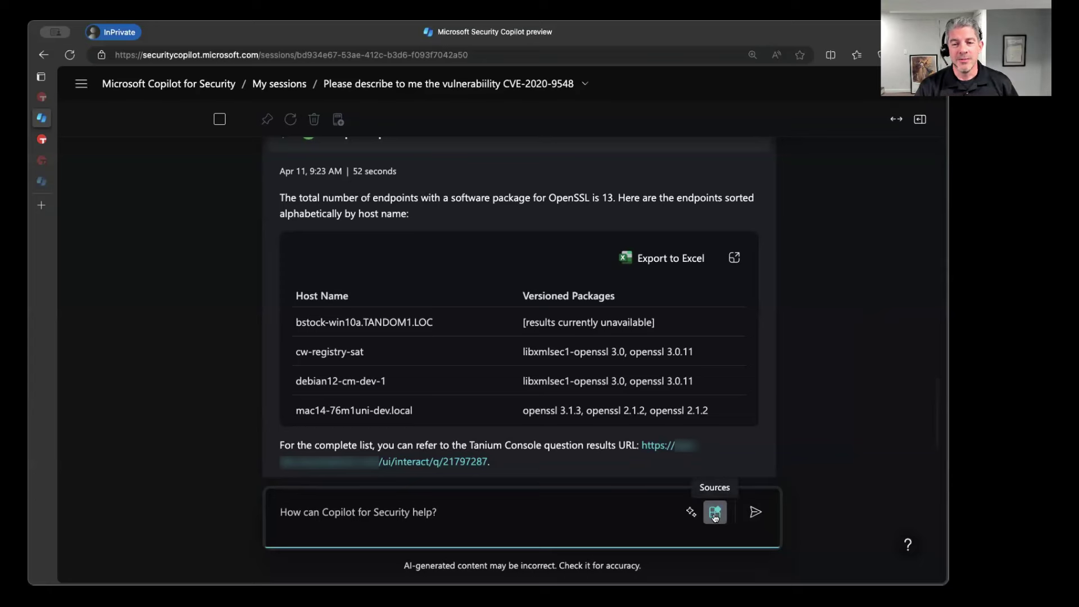
- From the Sources plugin list, scroll to Tanium (Preview) and open its settings
{"action": "left_click", "coordinate": [715, 513]}
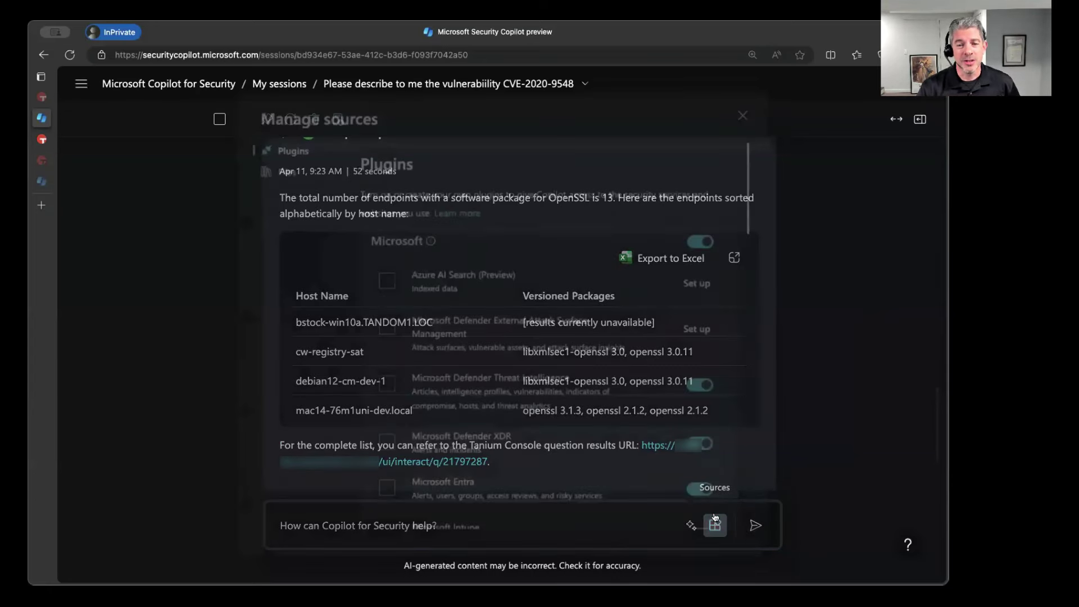
{"action": "left_click_drag", "start_coordinate": [773, 157], "coordinate": [774, 194]}
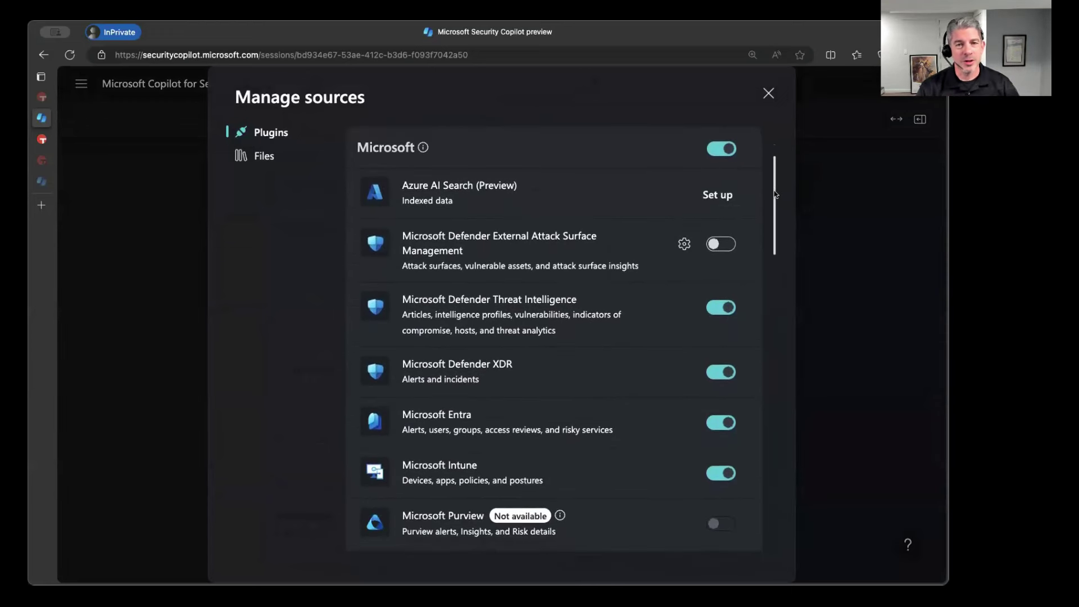
{"action": "left_click_drag", "start_coordinate": [774, 194], "coordinate": [774, 412]}
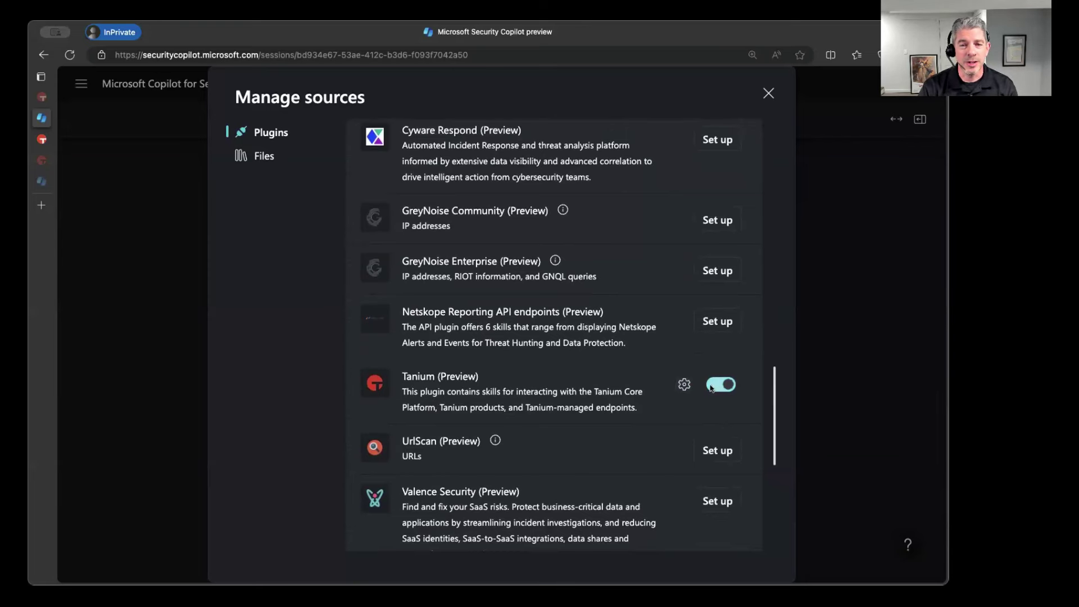
{"action": "left_click", "coordinate": [685, 385]}
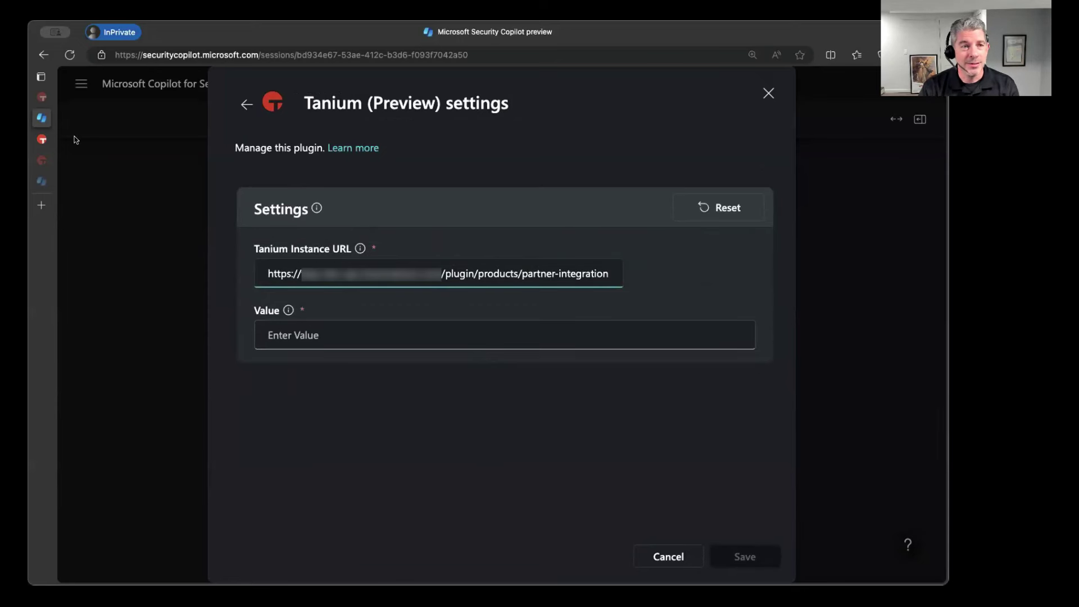
- In the Tanium console, open the Connect module and its Settings gear
{"action": "left_click", "coordinate": [42, 97]}
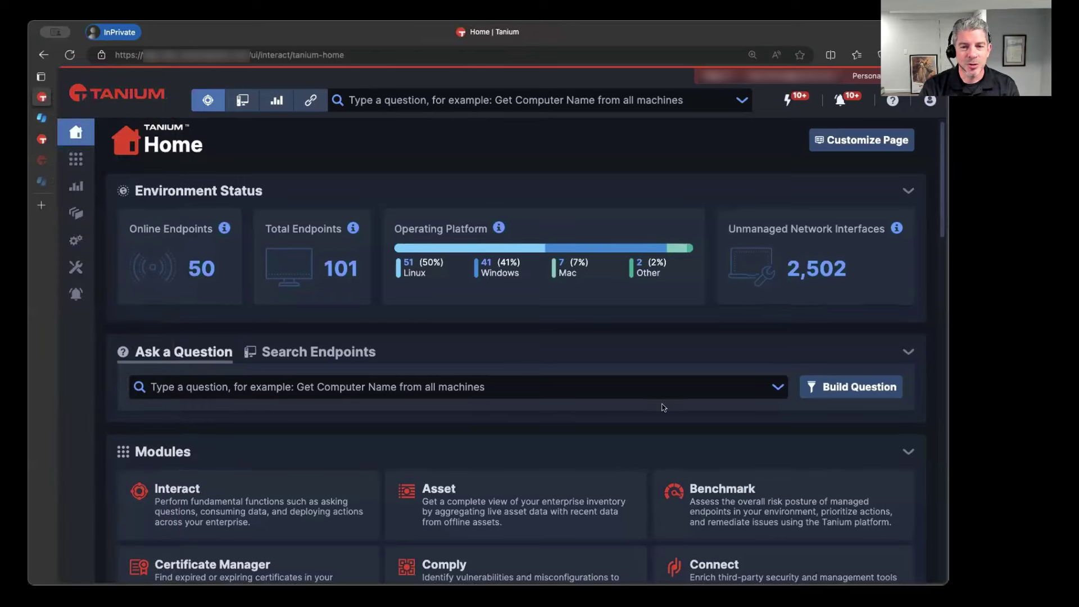
{"action": "scroll", "coordinate": [668, 408], "scroll_direction": "down", "scroll_amount": 2}
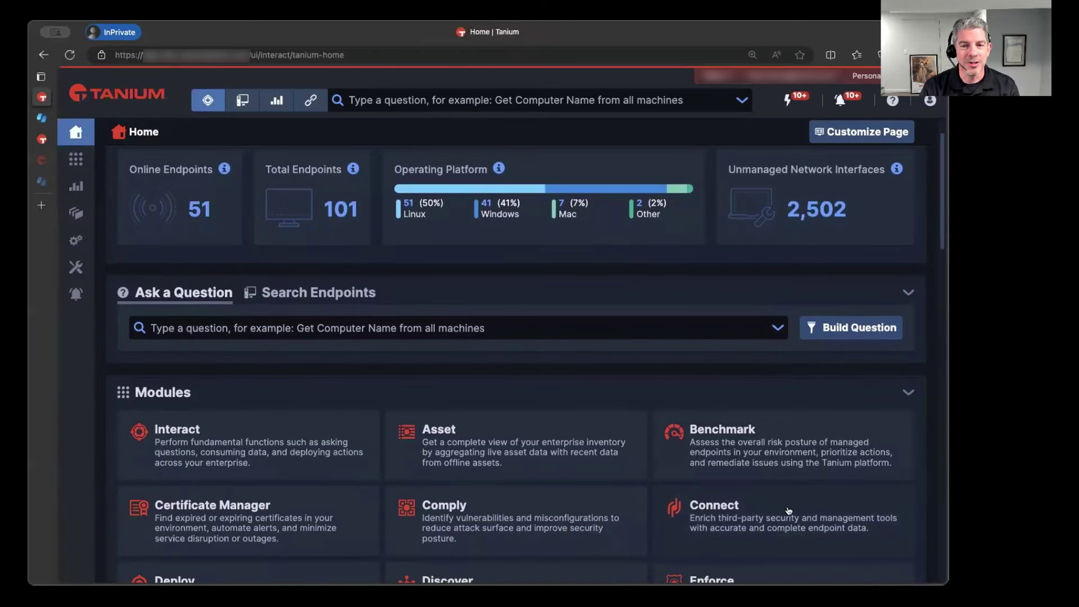
{"action": "left_click", "coordinate": [789, 510]}
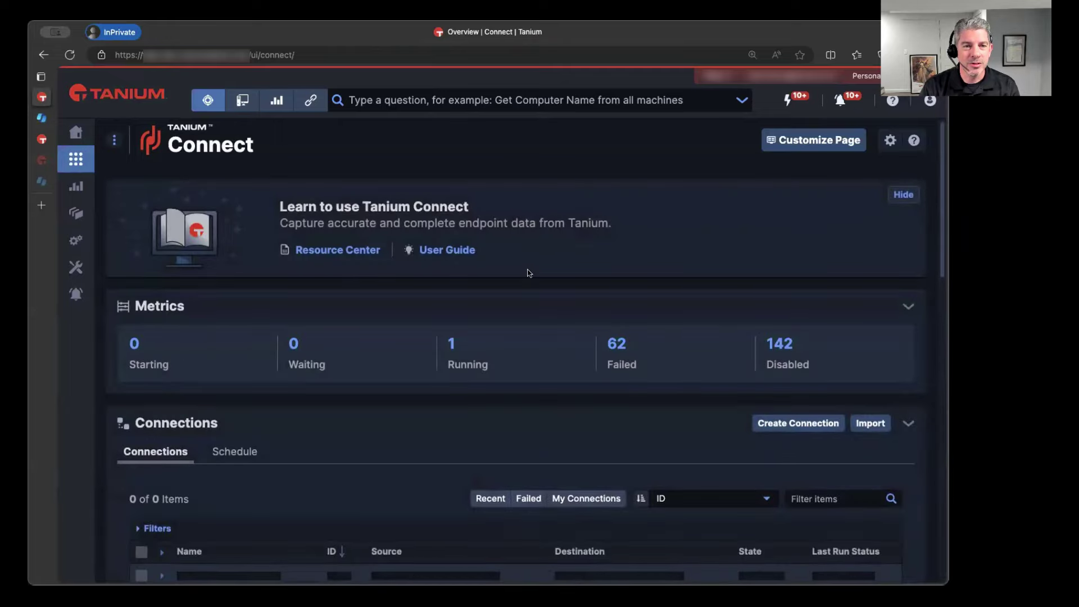
{"action": "left_click", "coordinate": [889, 141]}
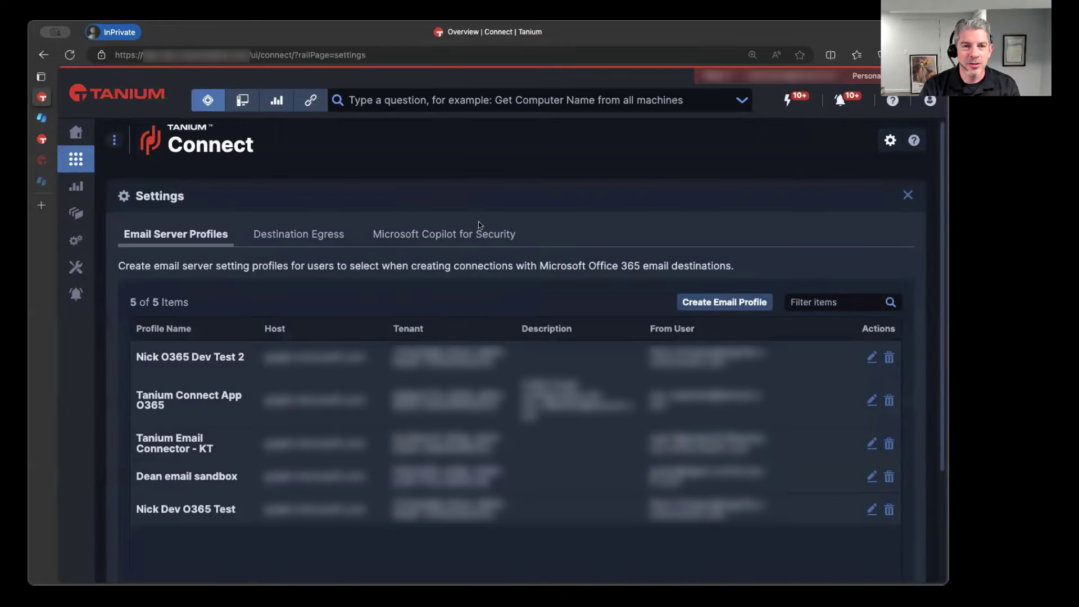
- Select the Microsoft Copilot for Security tab in Connect Settings
{"action": "left_click", "coordinate": [427, 236]}
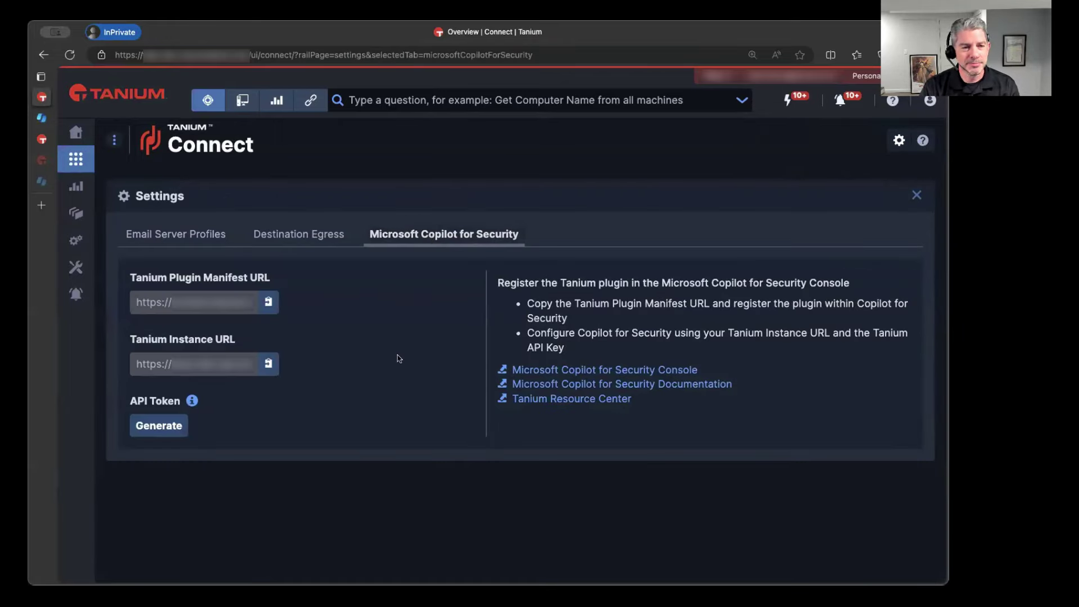